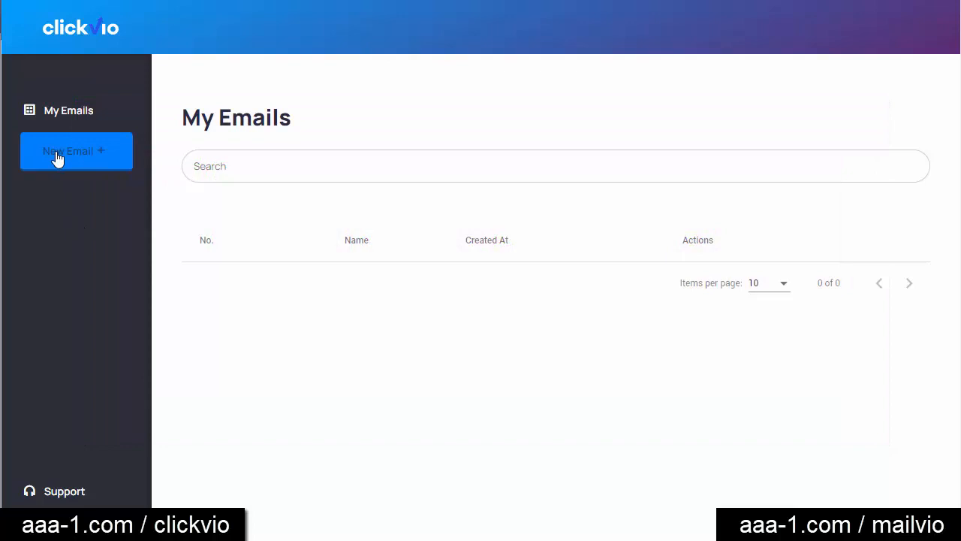
- Create a new email named "Clickvio #01" based on the Basic White template
click(57, 158)
click(396, 210)
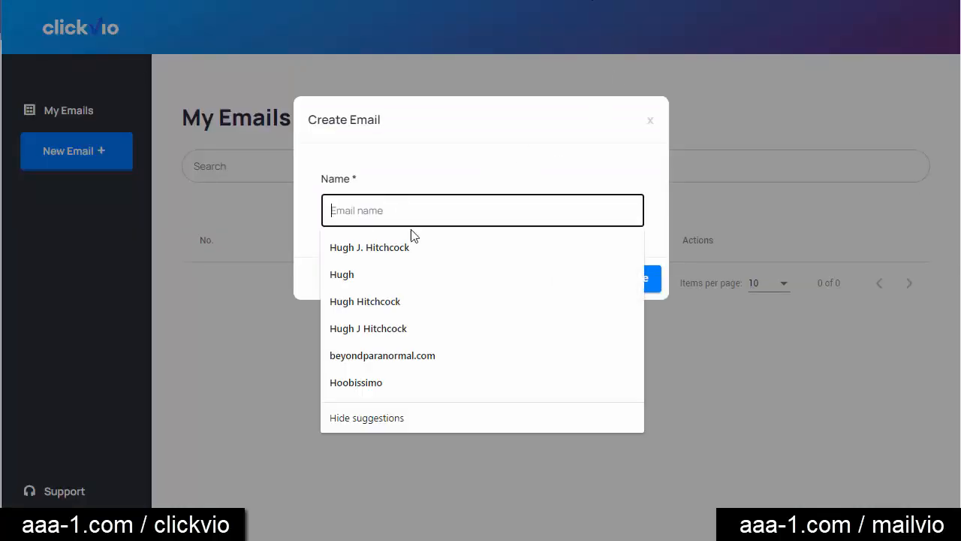
text(Clickvi)
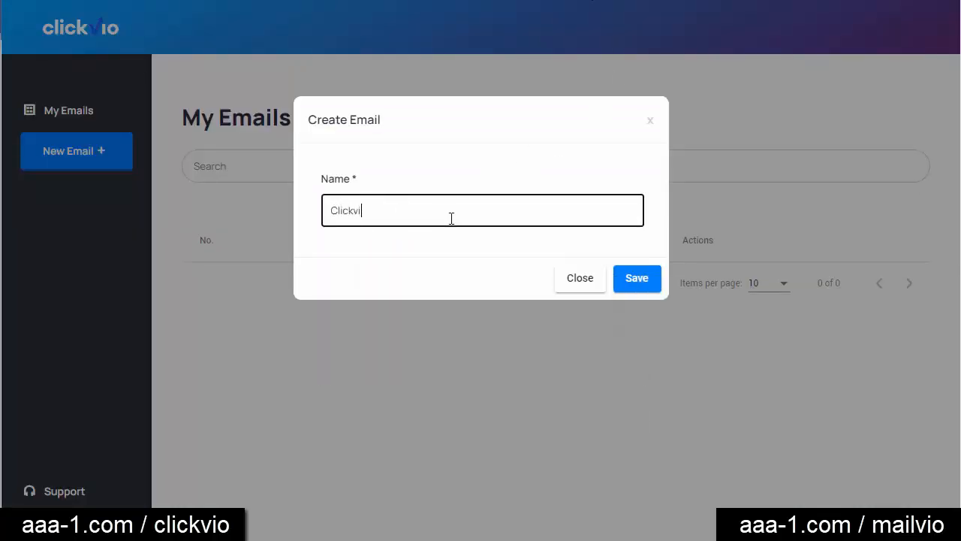
text(o #01)
click(630, 279)
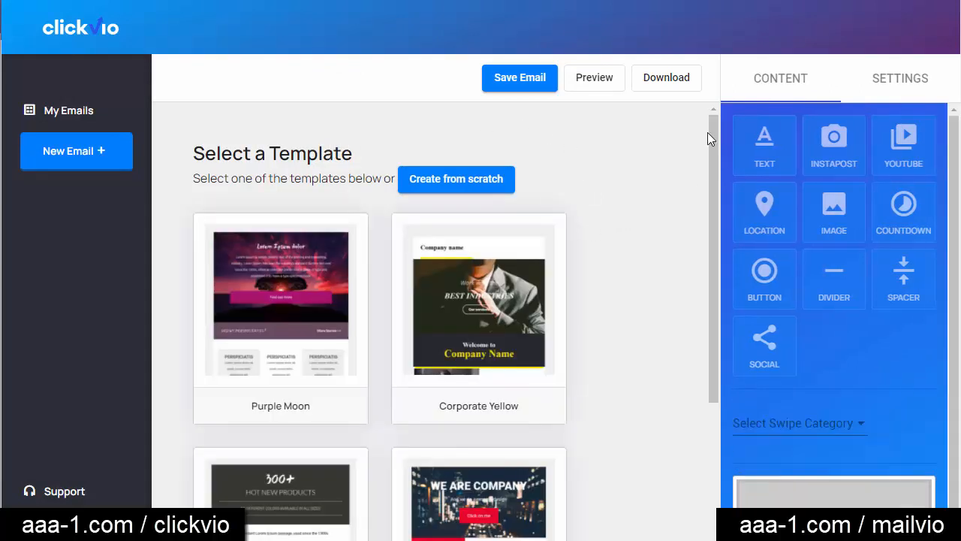
drag(711, 130, 678, 312)
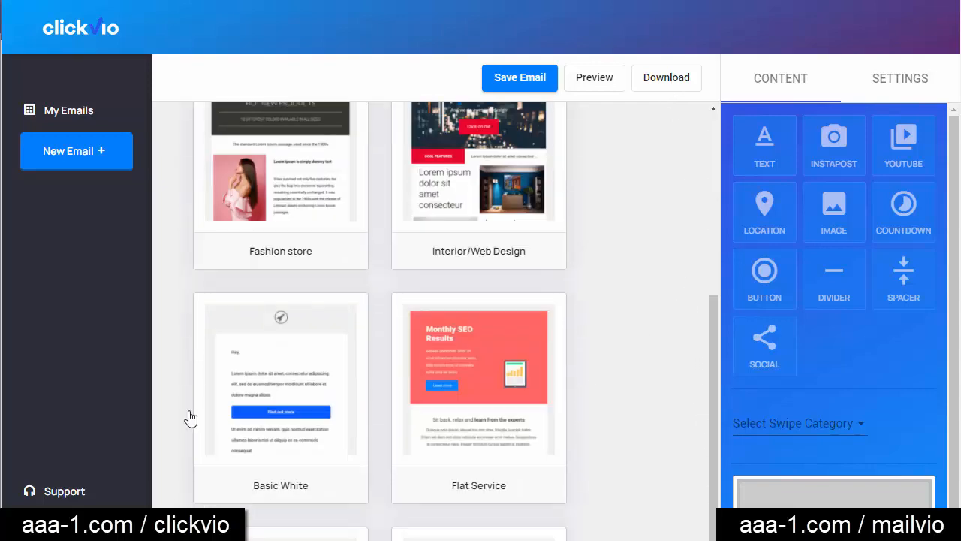
click(279, 427)
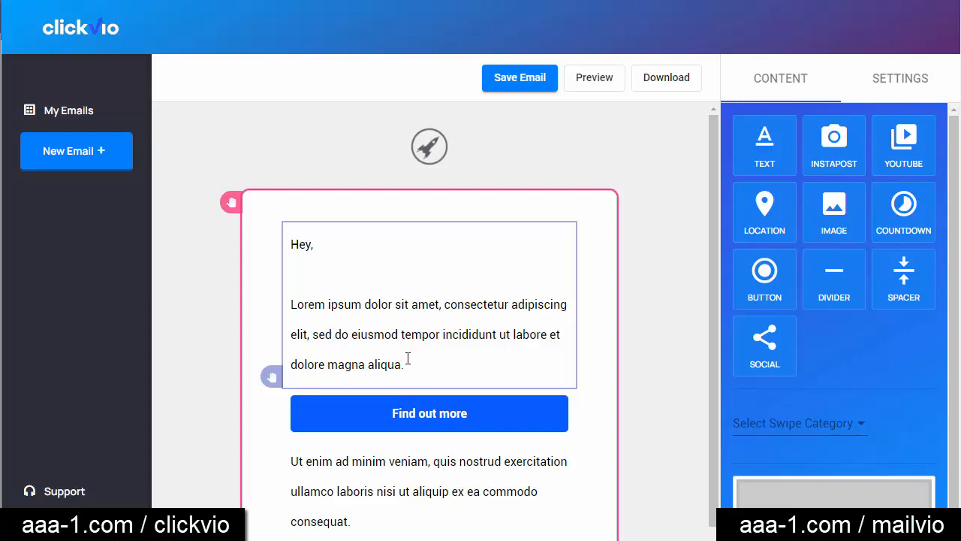
- Delete the Lorem ipsum paragraph above the Find out more button and the comma after "Hey"
drag(406, 365, 289, 304)
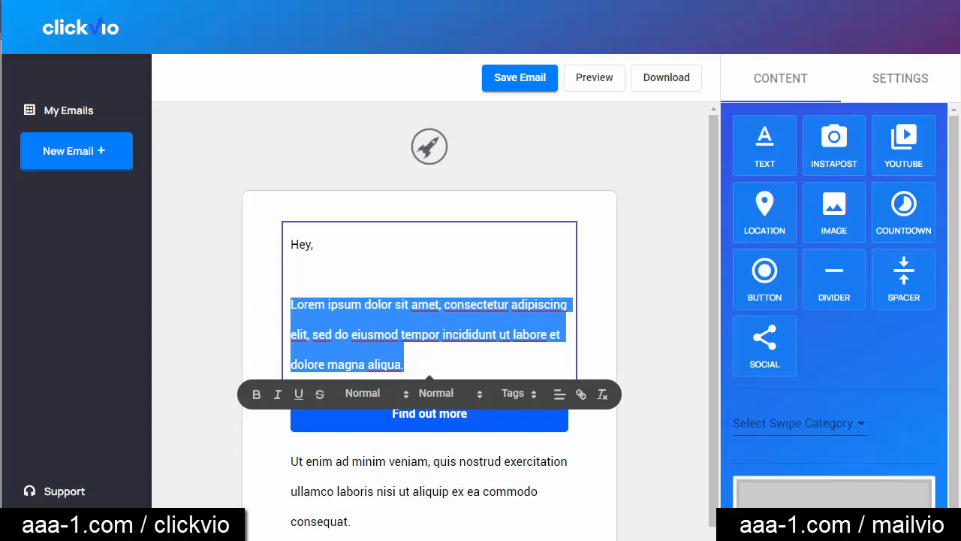
scroll(430, 315, down, 4)
scroll(430, 315, down, 1)
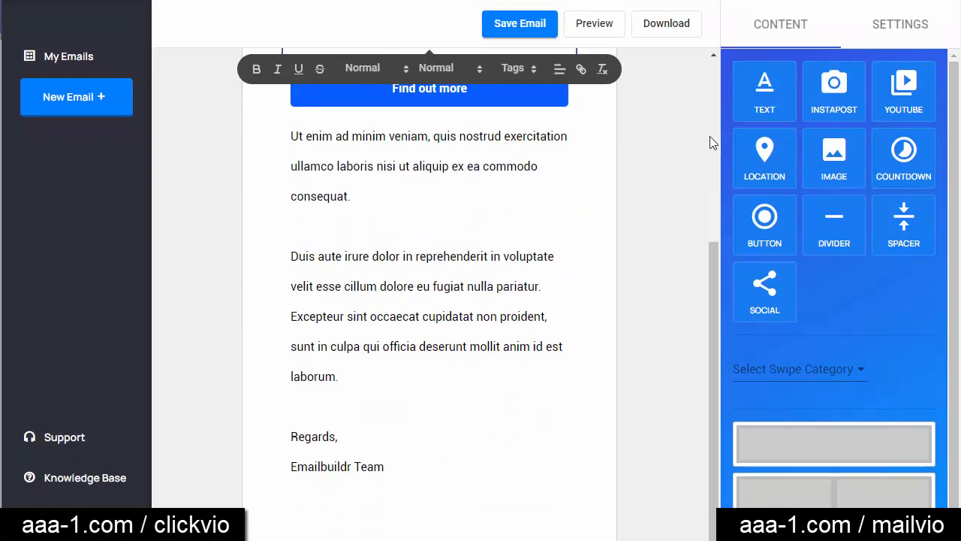
scroll(714, 132, up, 4)
click(427, 219)
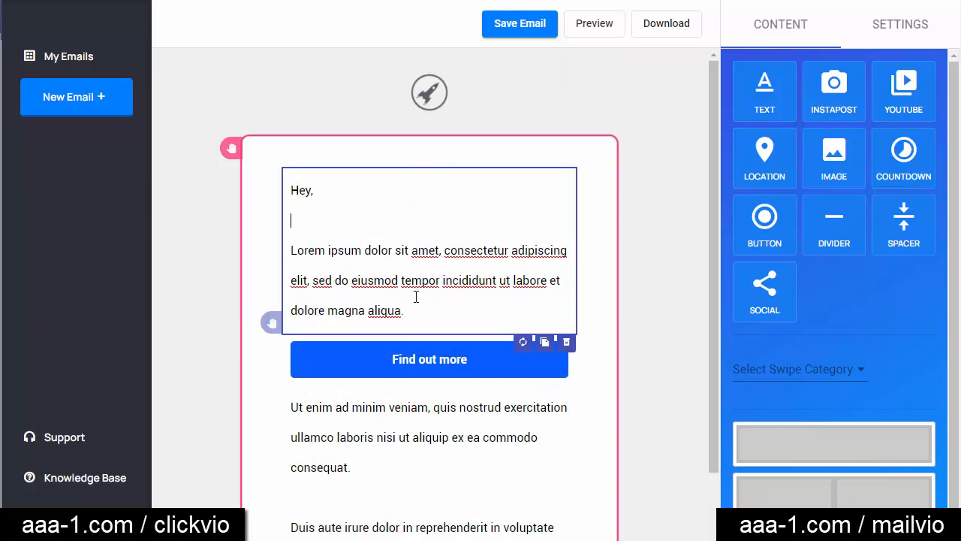
key(BackSpace)
key(BackSpace)
key(BackSpace)
key(BackSpace)
key(BackSpace)
key(BackSpace)
key(BackSpace)
key(BackSpace)
key(BackSpace)
key(BackSpace)
key(BackSpace)
key(BackSpace)
key(BackSpace)
key(BackSpace)
key(BackSpace)
key(BackSpace)
key(BackSpace)
key(BackSpace)
key(BackSpace)
key(BackSpace)
key(BackSpace)
key(BackSpace)
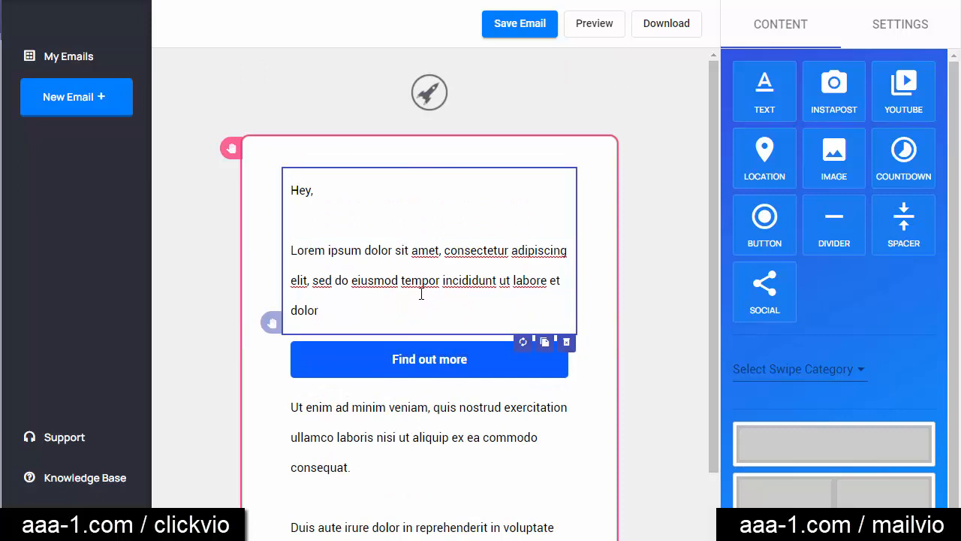
key(BackSpace)
key(BackSpace)
key(BackSpace)
key(BackSpace)
key(BackSpace)
key(BackSpace)
key(BackSpace)
key(BackSpace)
key(BackSpace)
key(BackSpace)
key(BackSpace)
key(BackSpace)
key(BackSpace)
key(BackSpace)
key(BackSpace)
key(BackSpace)
key(BackSpace)
key(BackSpace)
key(BackSpace)
key(BackSpace)
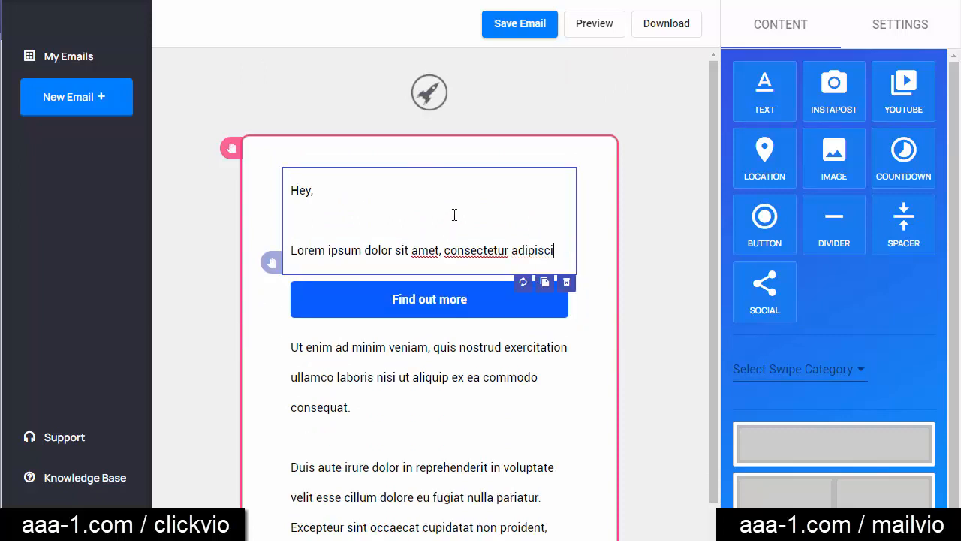
key(BackSpace)
key(BackSpace)
key(BackSpace)
key(BackSpace)
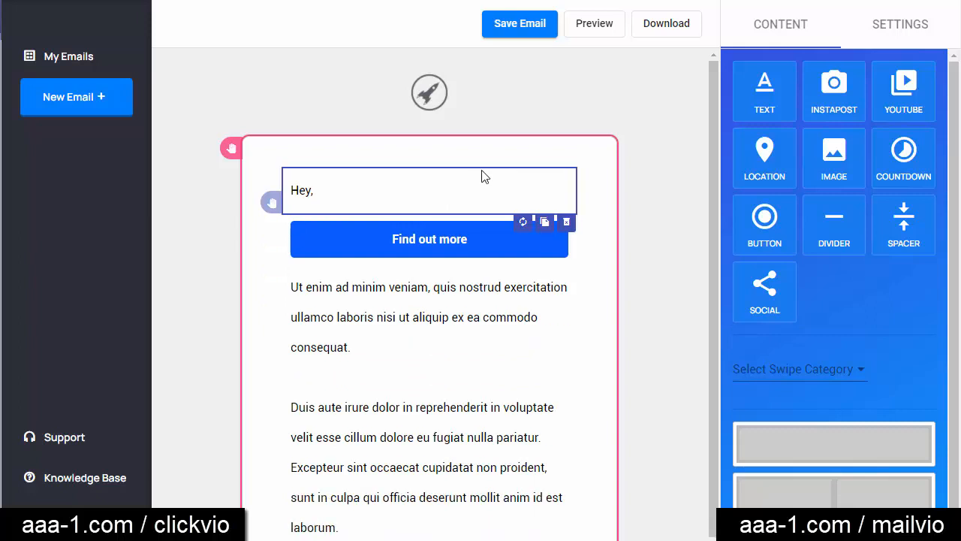
key(BackSpace)
- Add "I just wanted to drop you a quick line to let you know about Clickvio which is launching today." below the greeting
key(Return)
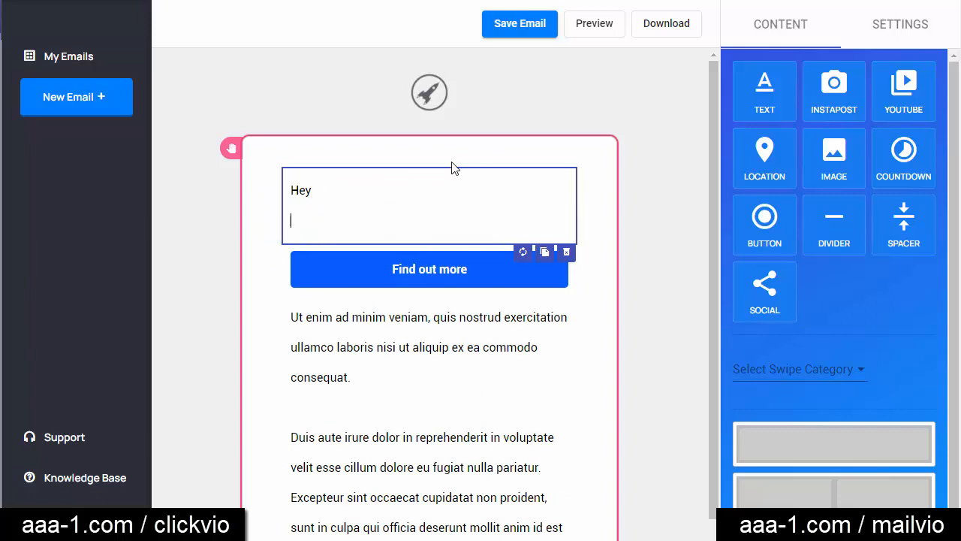
text(I just wanted to drop )
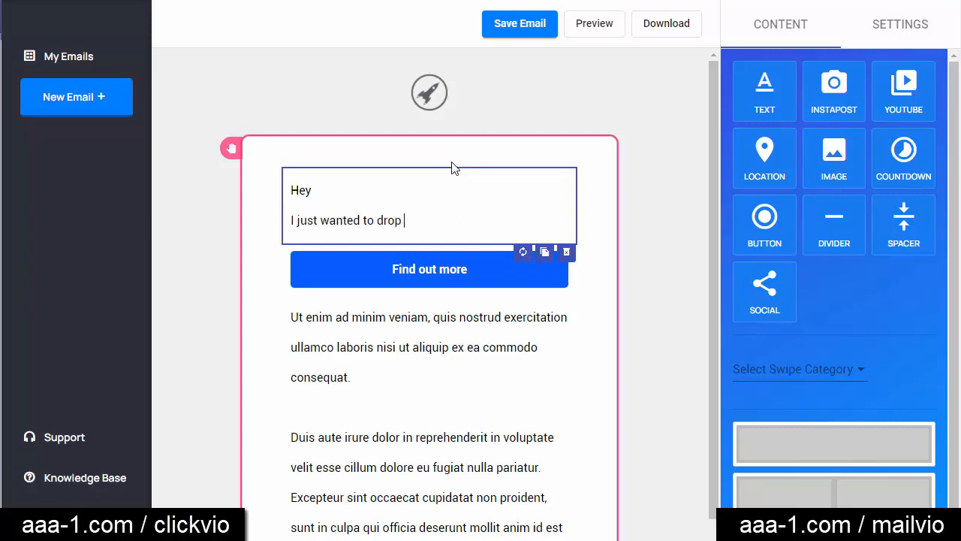
text(you a quick line to let you know abo)
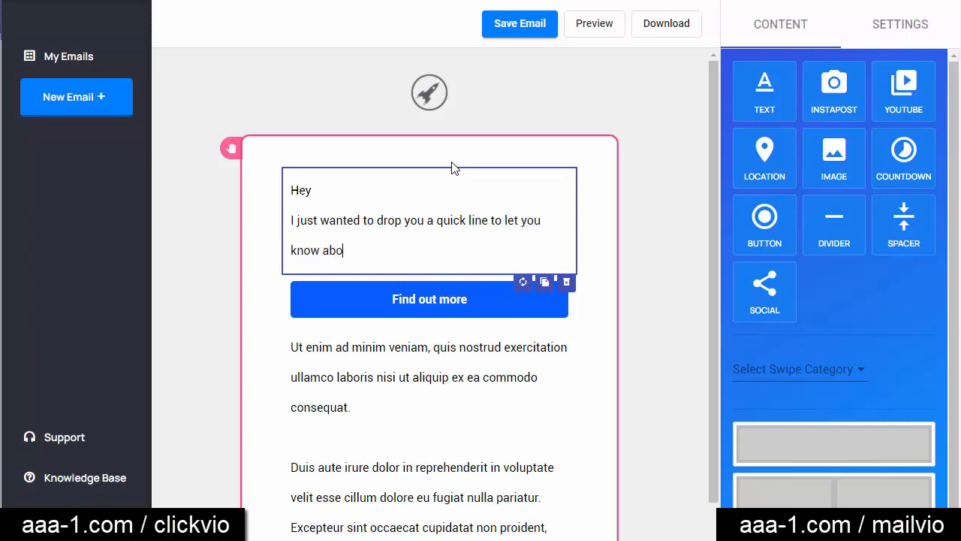
text(ut Clickvio which is laun)
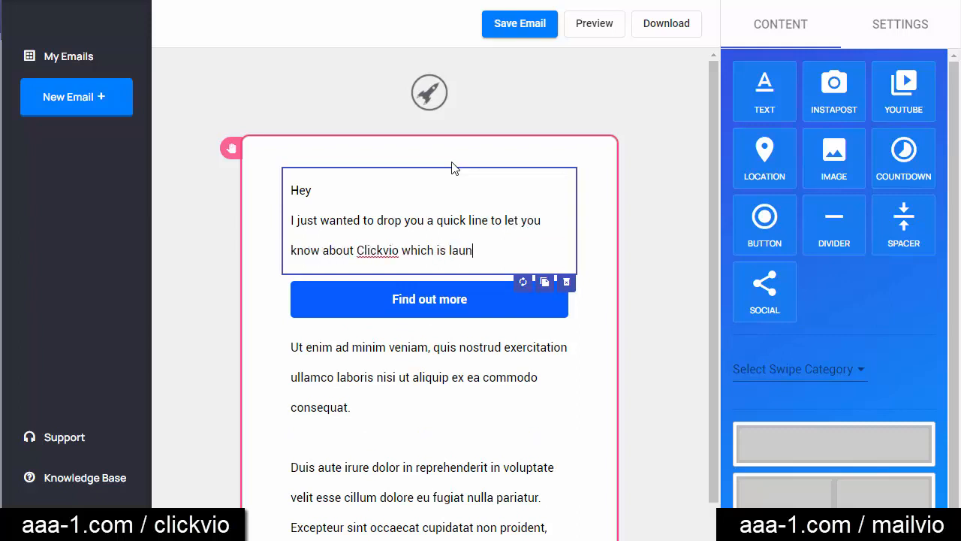
text(ching today.)
key(Return)
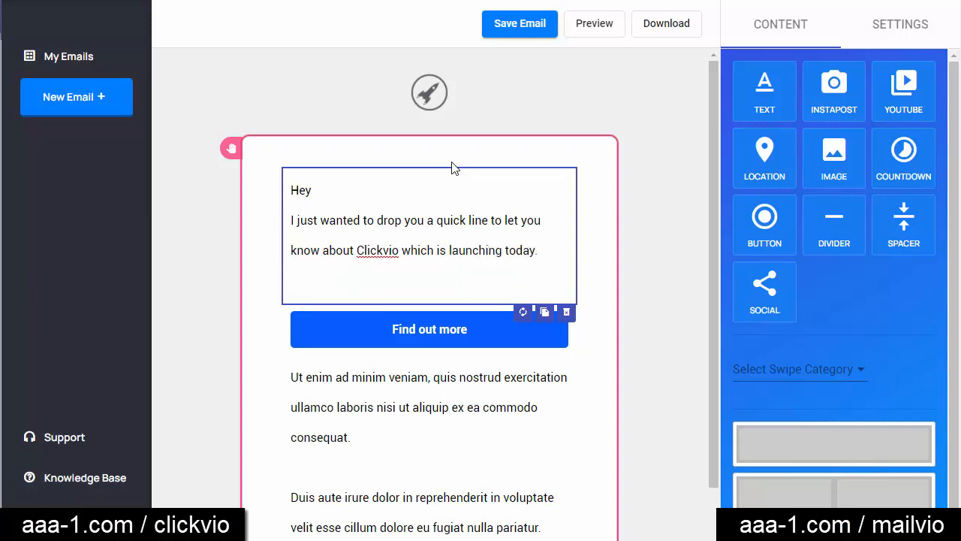
- Continue the body with "Do you do any email marketing? If so, then you will probably want to know about Clickvio!"
text(Do you do any email makr)
text(rketing? )
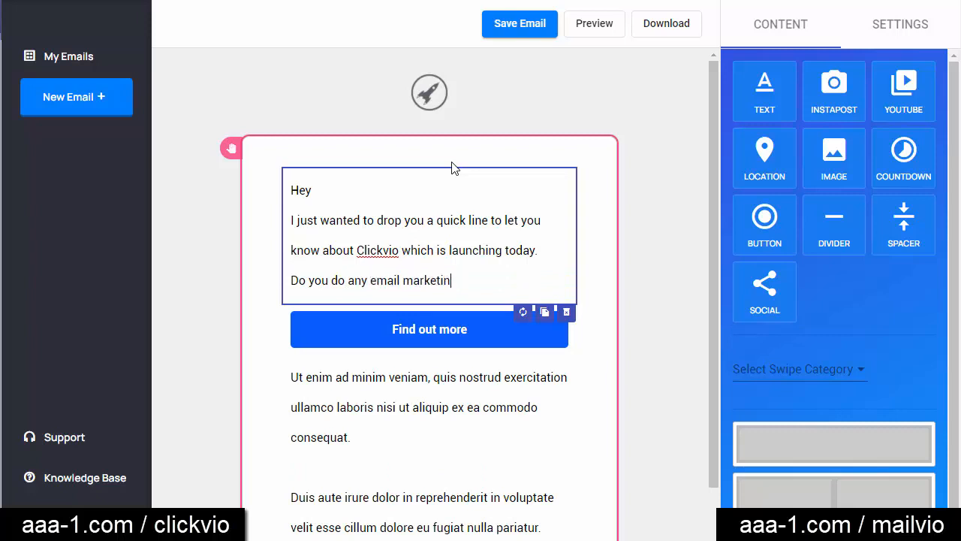
text(If so, then you will probably want to know about Clickvio!)
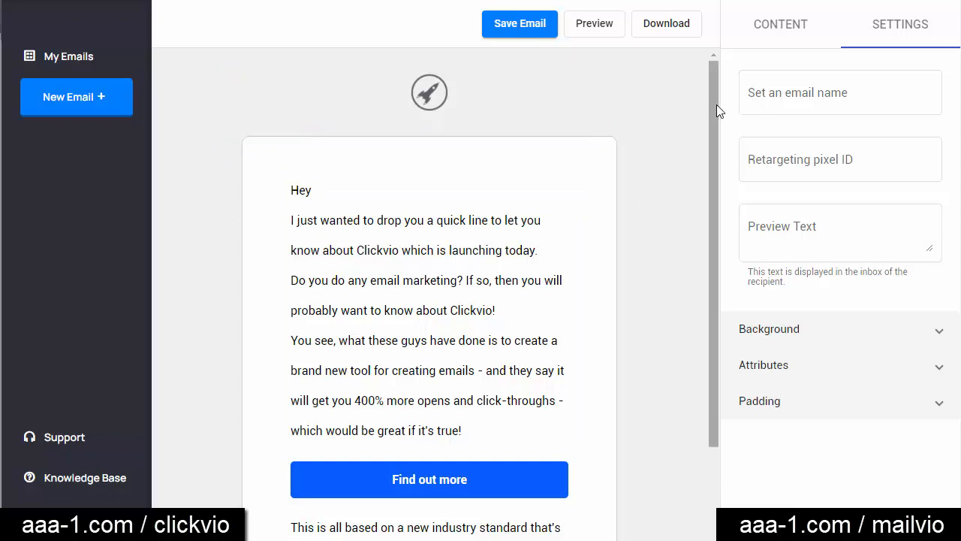
- Replace the rocket logo's image source with the web-dimensions.net URL of webd-op-hdr-2018-960x200.png
drag(709, 106, 703, 158)
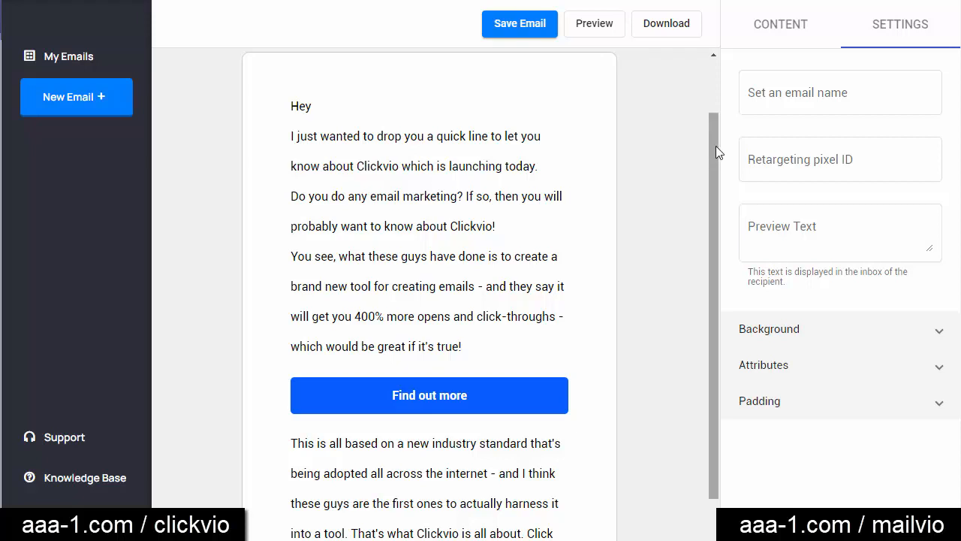
drag(715, 145, 709, 299)
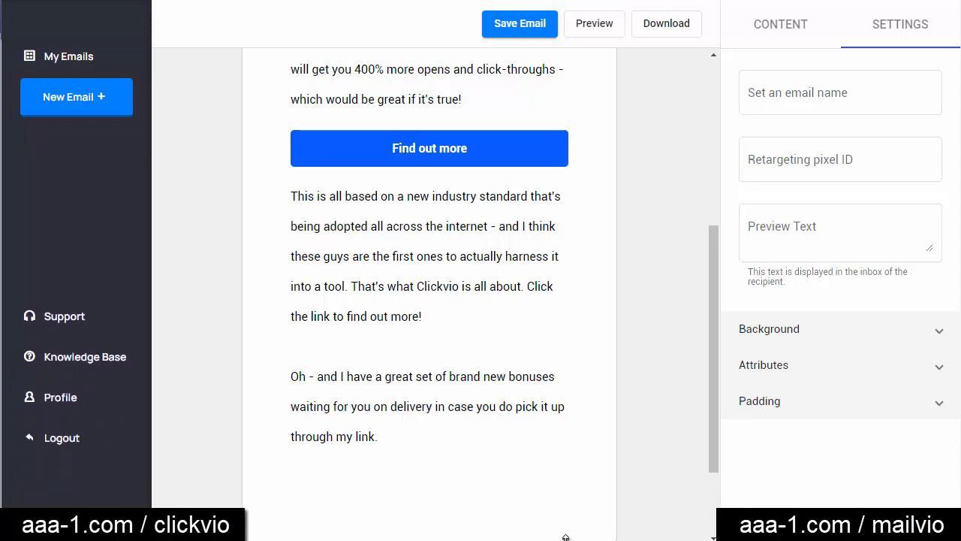
drag(716, 426, 706, 524)
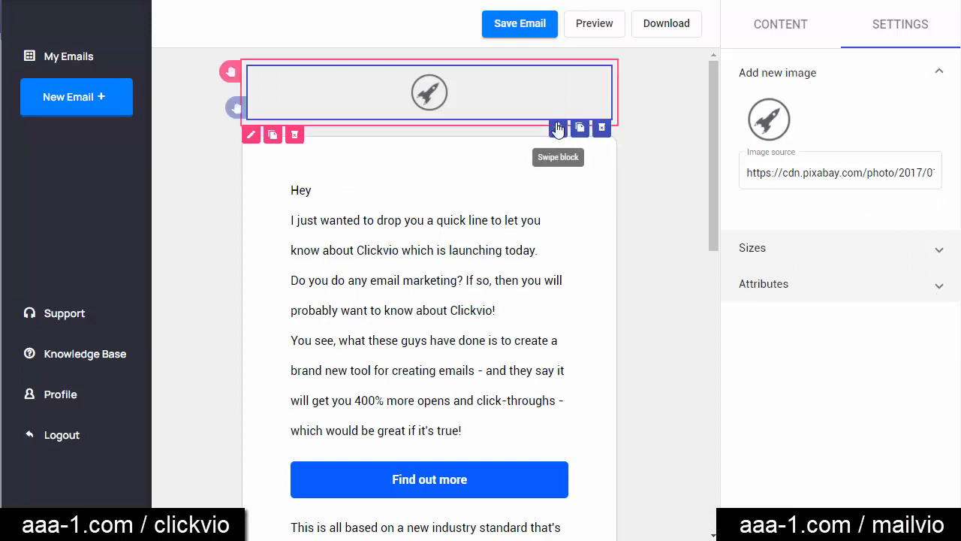
triple_click(840, 173)
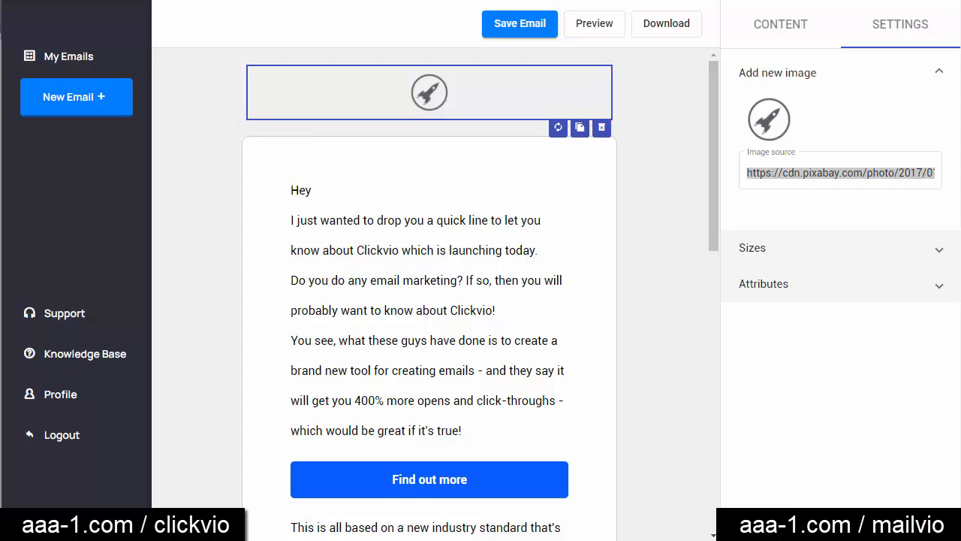
click(749, 176)
drag(749, 174, 939, 174)
key(ctrl+v)
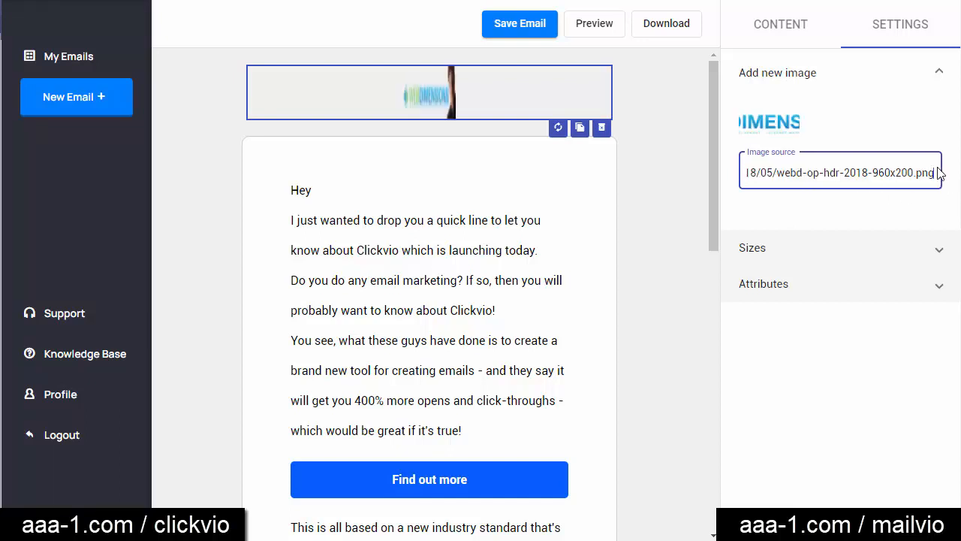
click(880, 206)
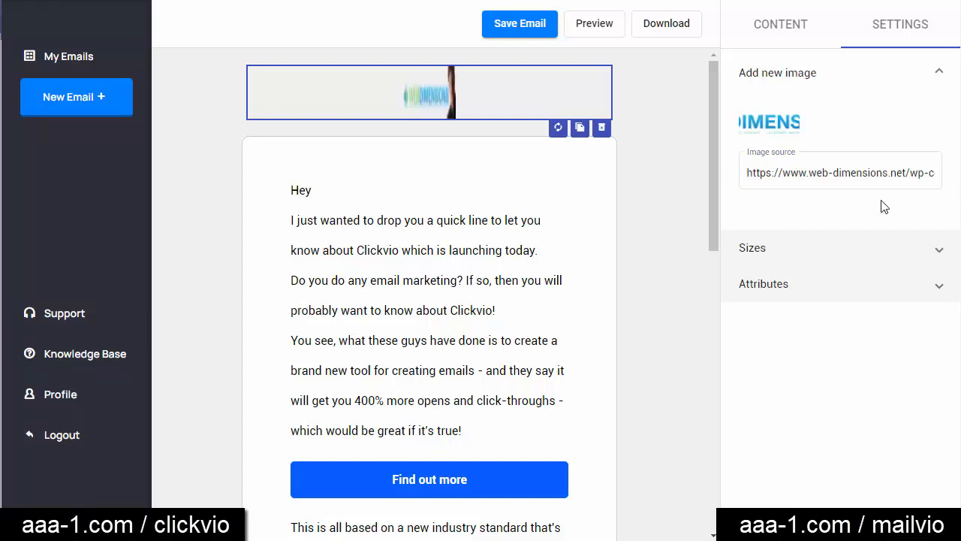
- Set both the width and the height of the header image to Auto
click(880, 255)
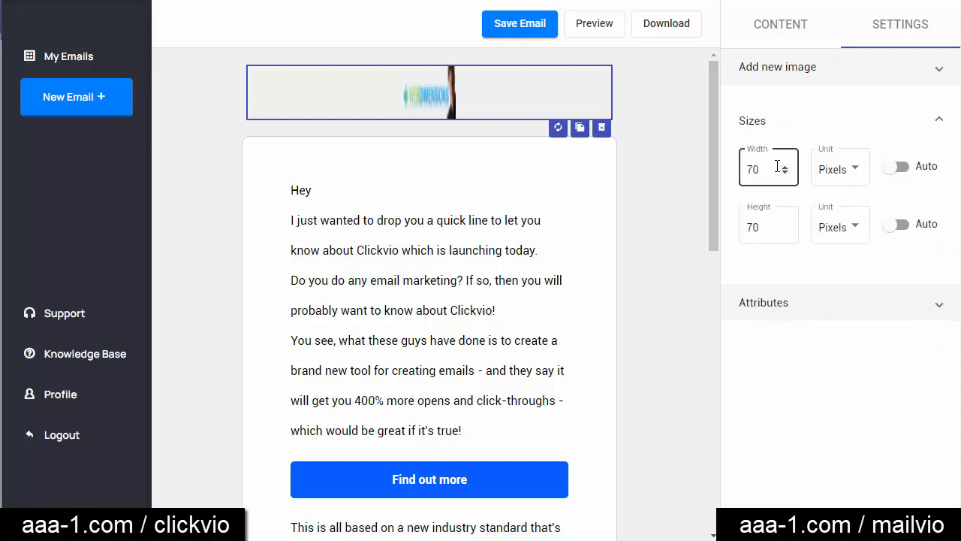
mouse_move(783, 170)
mouse_down()
mouse_move(746, 175)
mouse_move(785, 168)
mouse_up()
text(87)
click(905, 167)
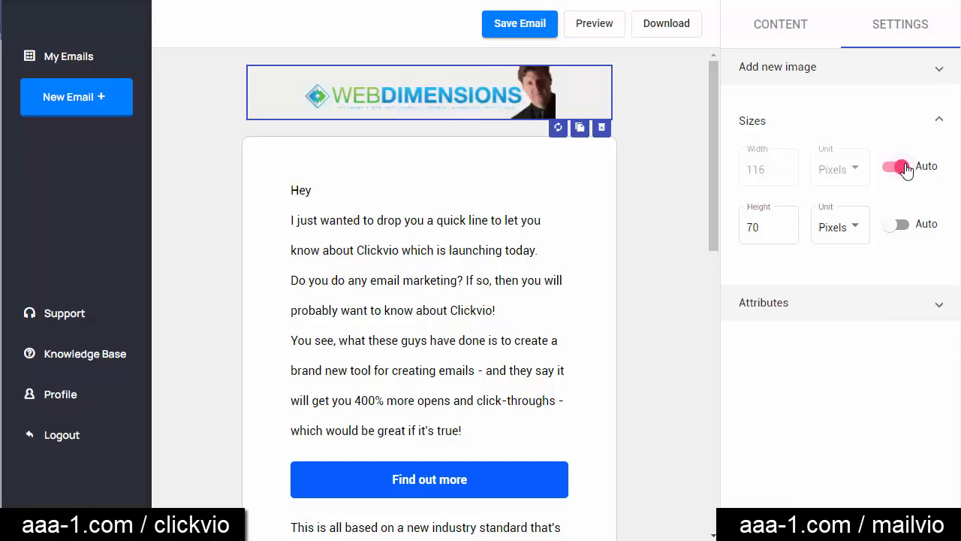
click(906, 226)
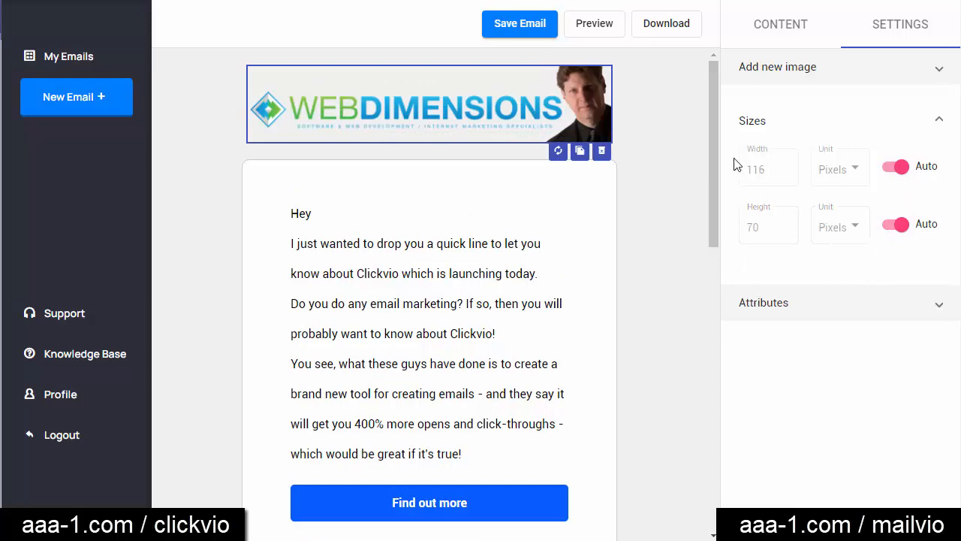
- Look over the sign-off and the list of signature links at the end of the email
drag(714, 153, 753, 448)
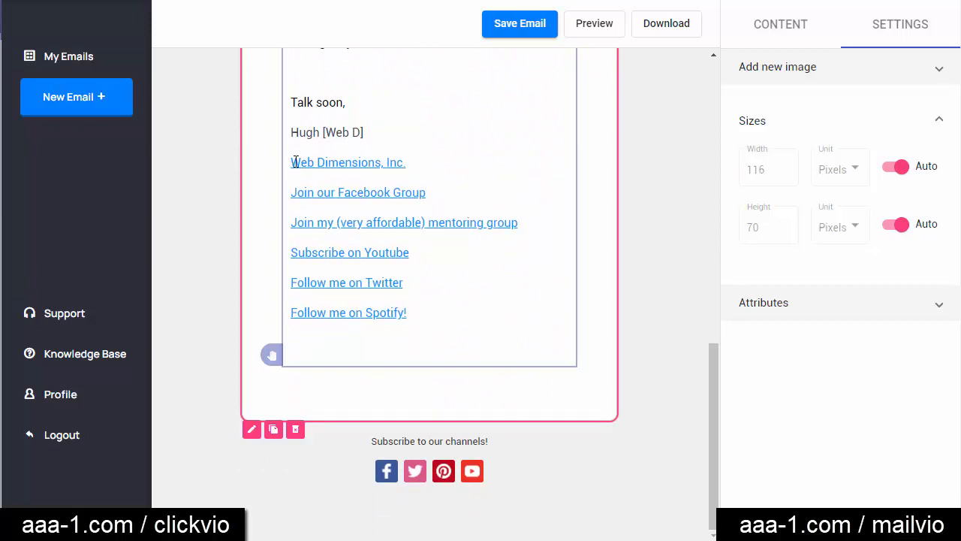
drag(292, 162, 479, 309)
click(628, 232)
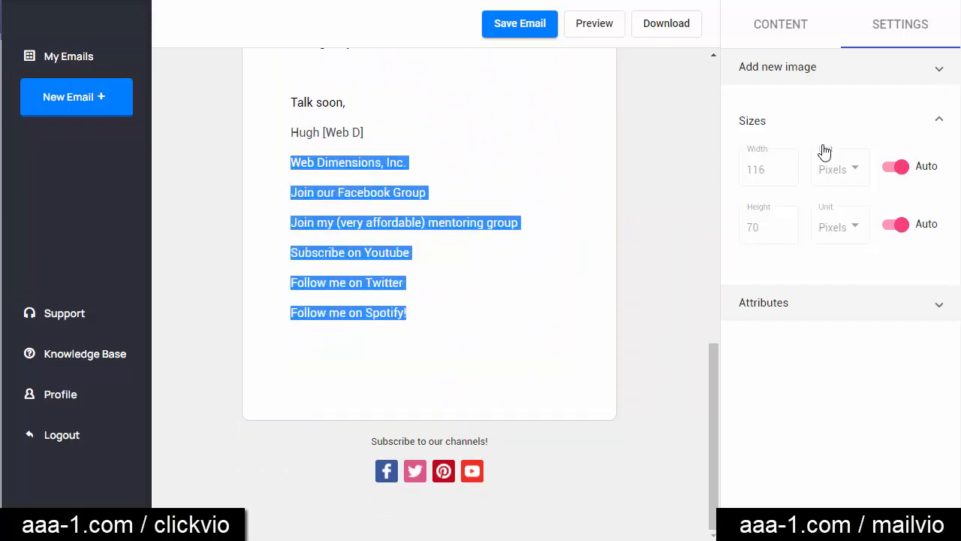
click(784, 24)
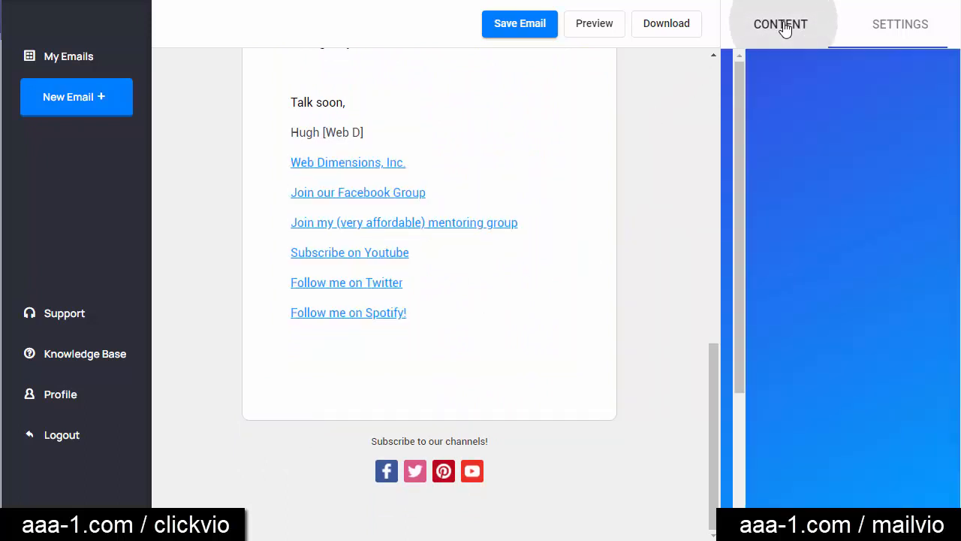
click(881, 23)
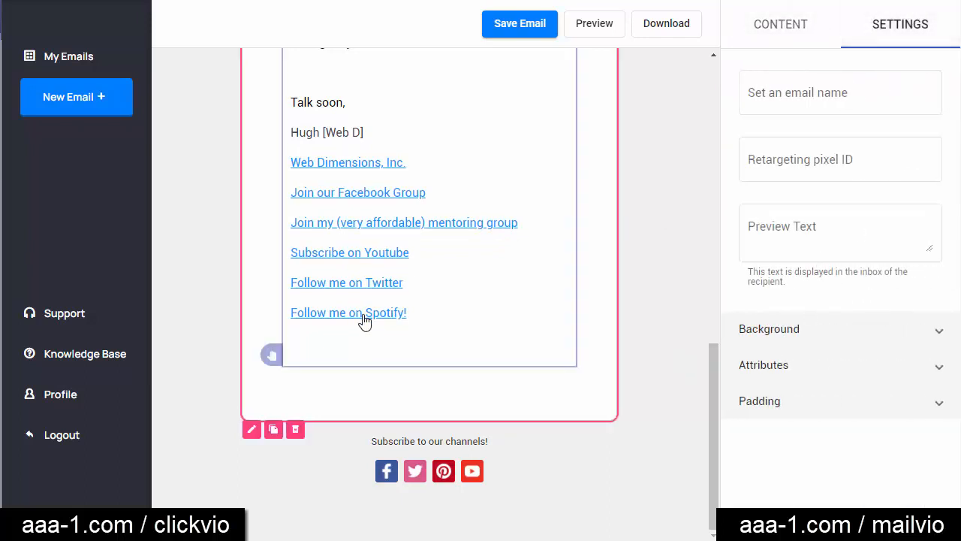
- Open the Facebook entry of the footer's social icons block and its label for editing
click(384, 477)
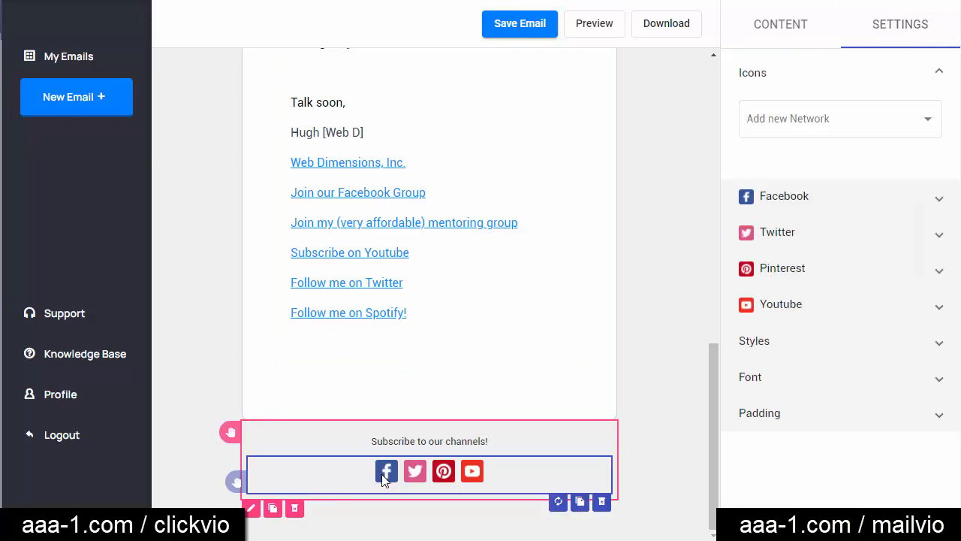
click(912, 198)
click(806, 169)
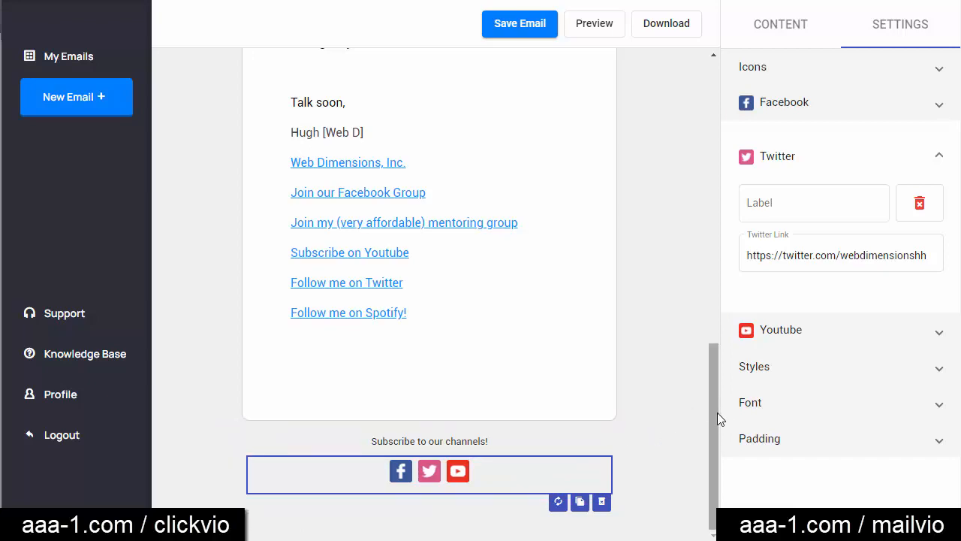
drag(711, 435, 714, 199)
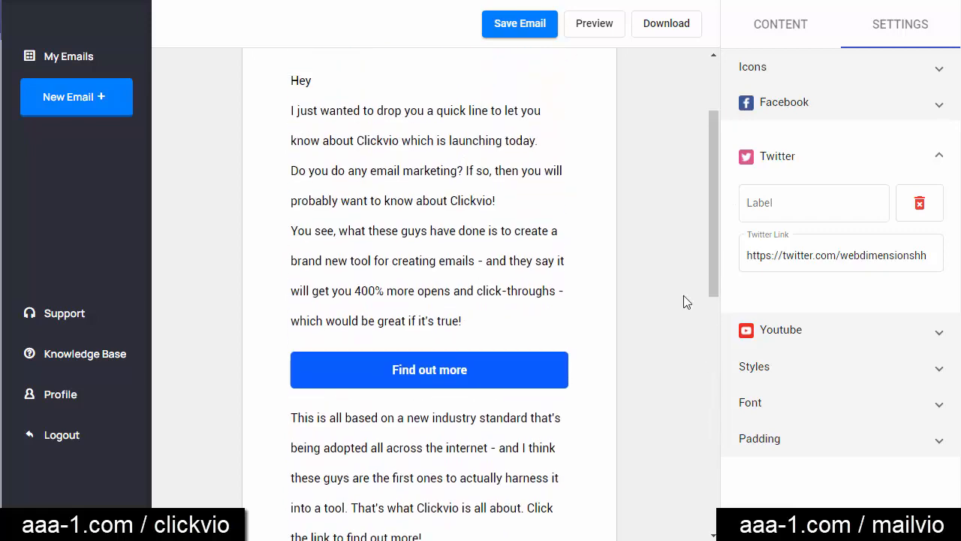
click(423, 383)
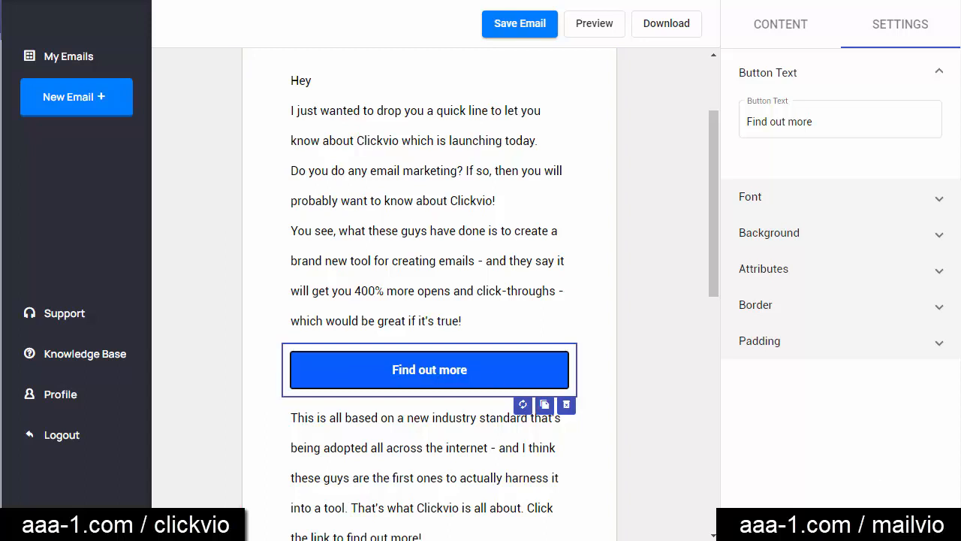
click(938, 72)
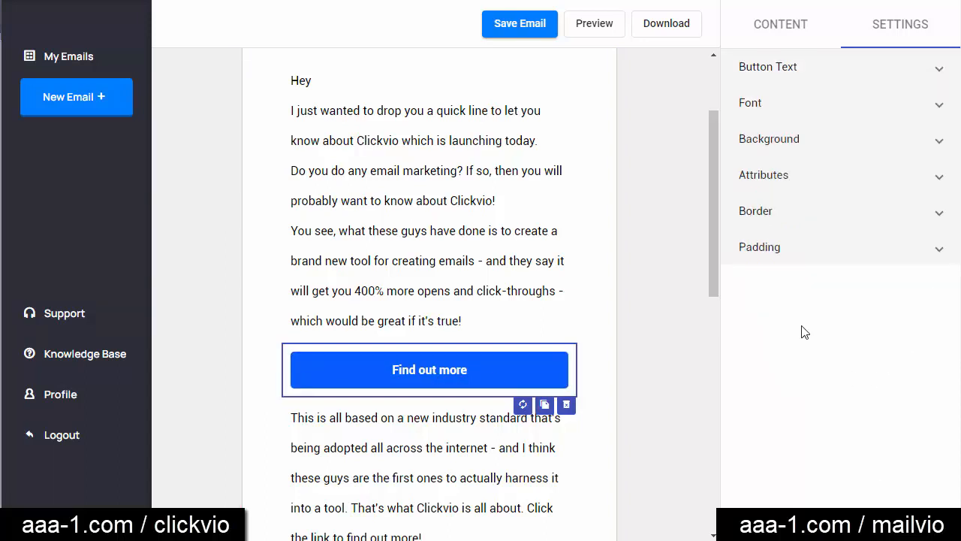
click(788, 179)
click(765, 297)
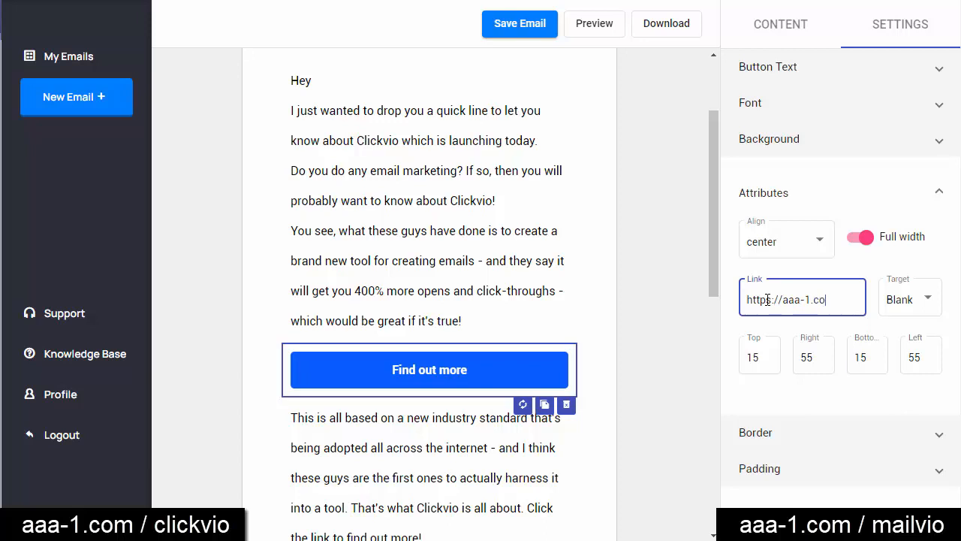
text(https://aaa-1.com/clickvio)
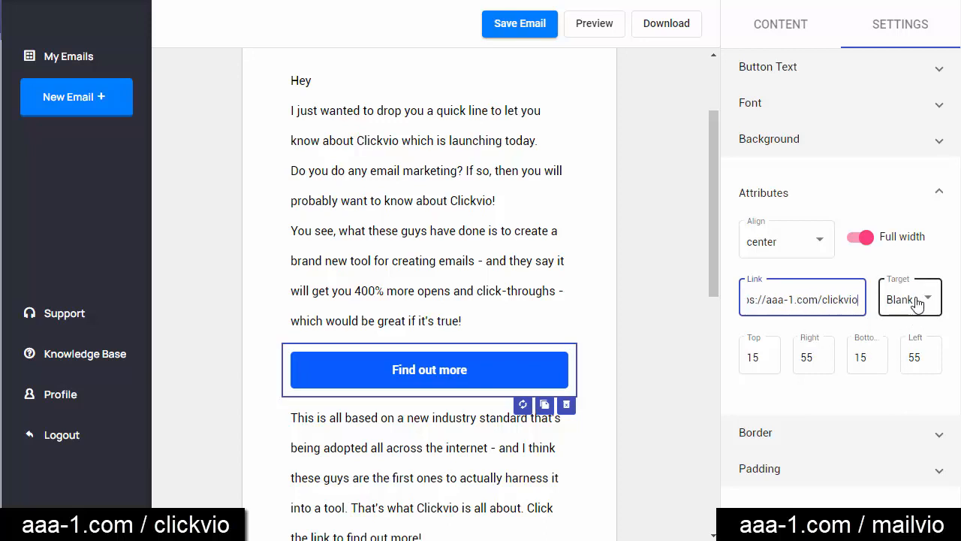
click(878, 397)
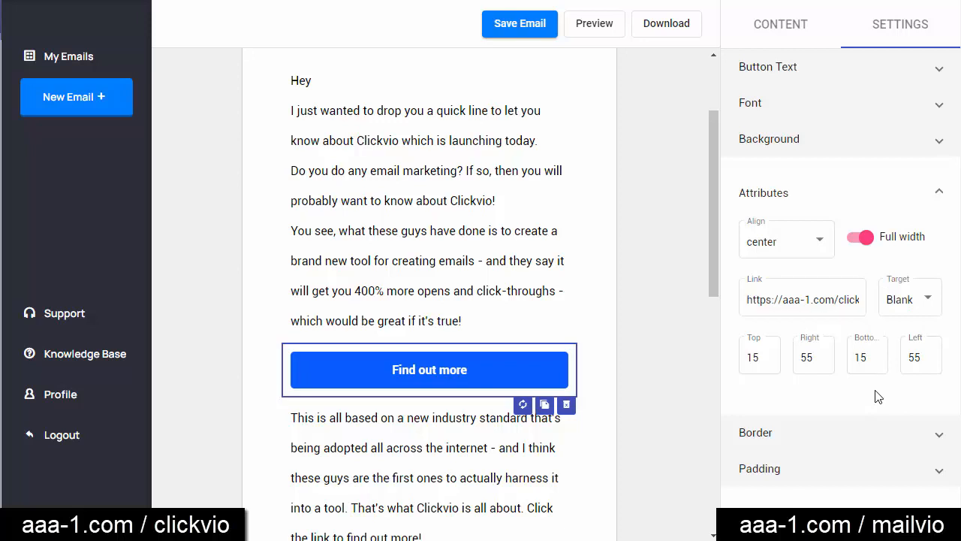
click(521, 31)
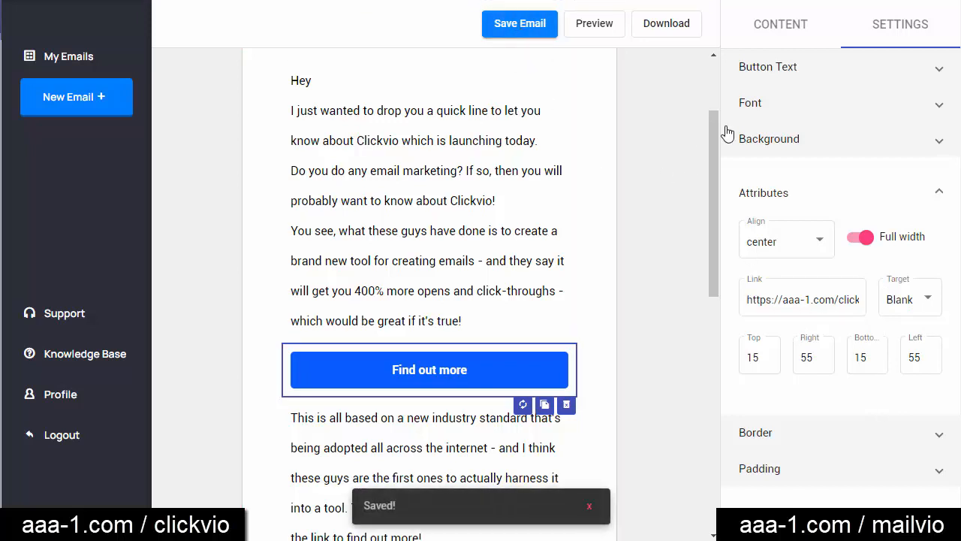
- Reduce the bottom padding of the white message body section to 41
drag(714, 131, 712, 317)
drag(411, 408, 258, 257)
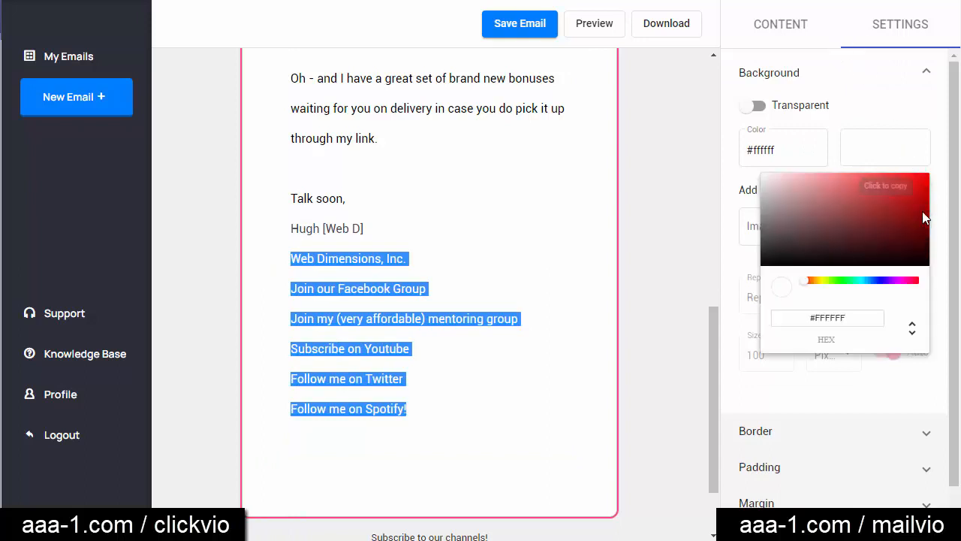
click(846, 468)
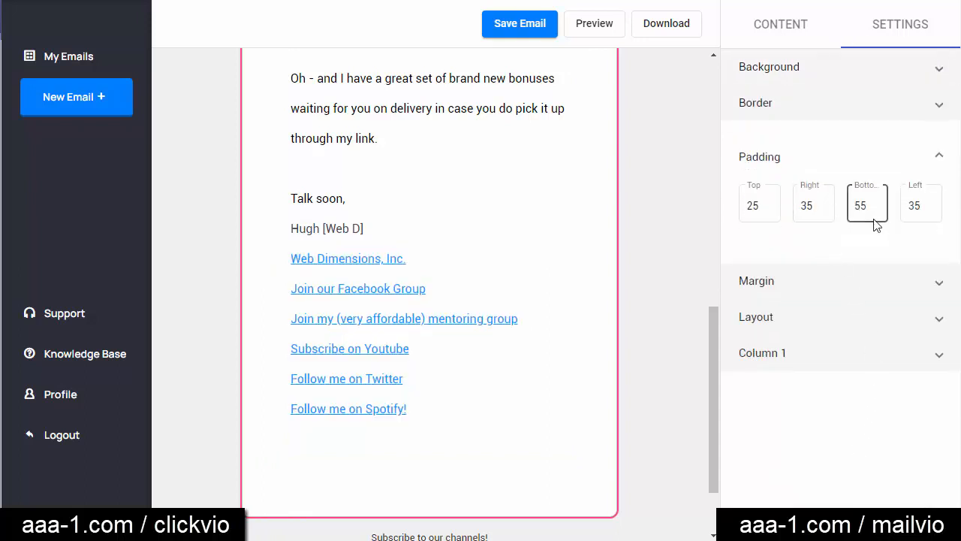
click(873, 210)
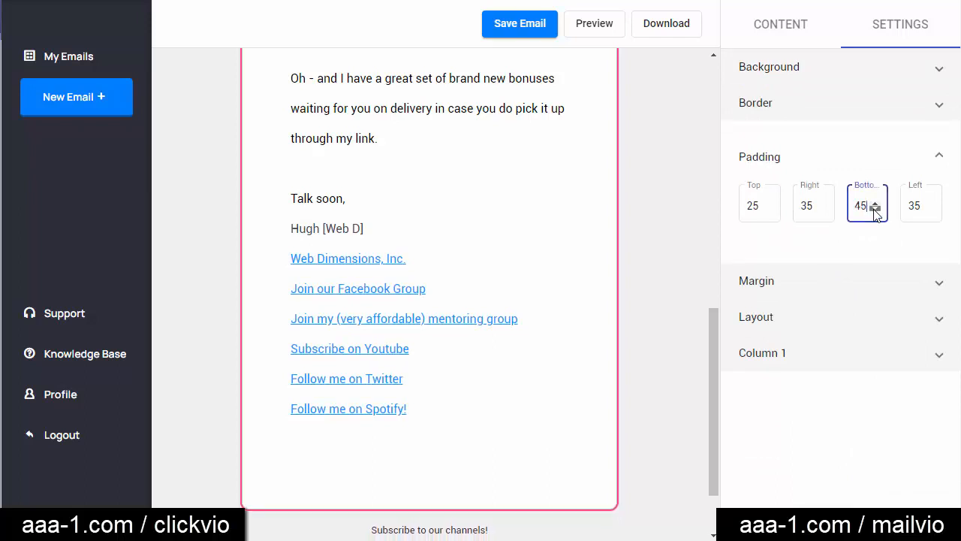
click(875, 210)
drag(414, 409, 279, 265)
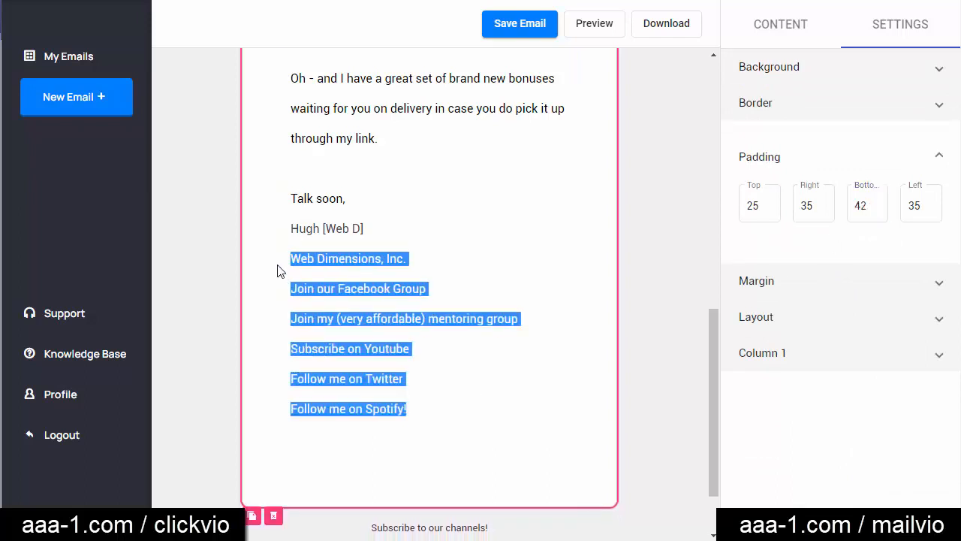
click(876, 211)
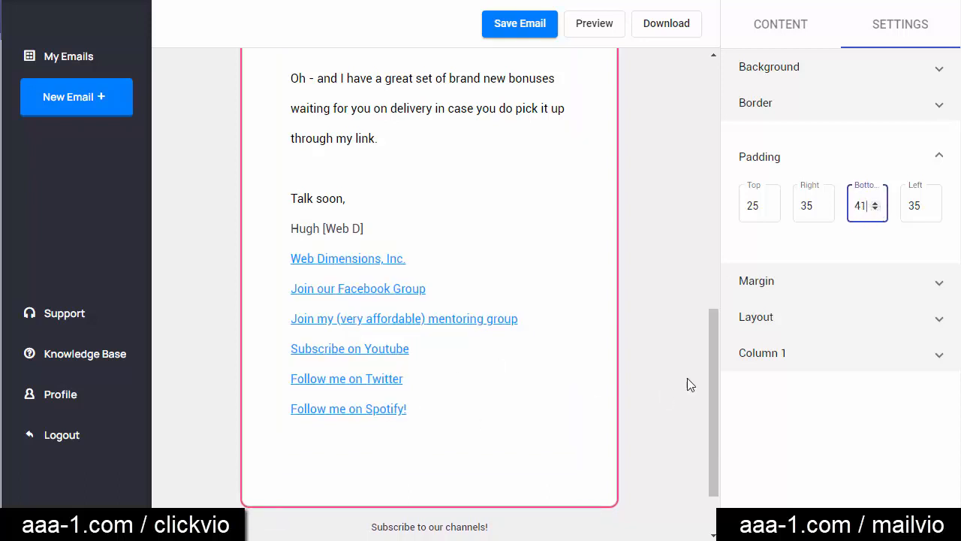
- Add a text block between the white message body and the "Subscribe to our channels!" line
drag(717, 358, 716, 385)
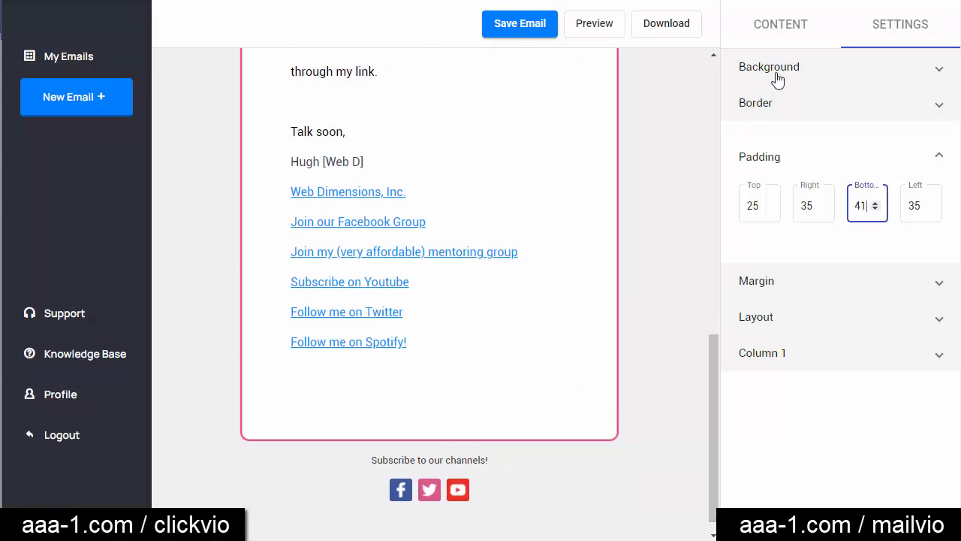
click(765, 21)
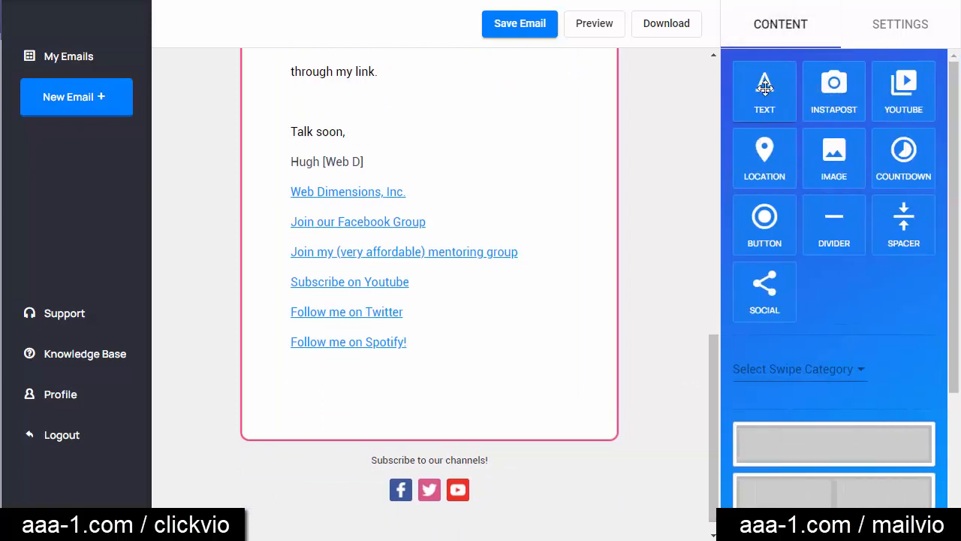
drag(765, 87, 535, 456)
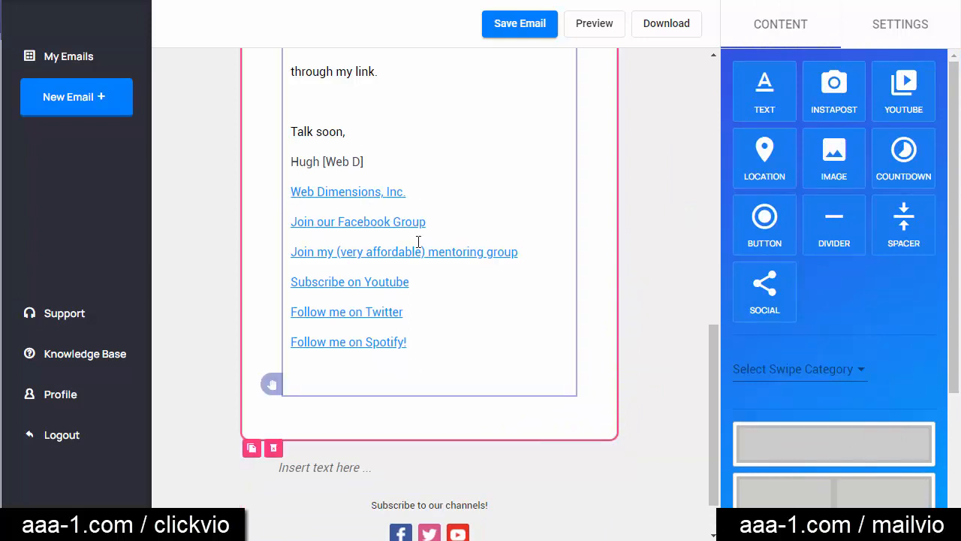
- Move the signature links, from Web Dimensions, Inc. to Follow me on Spotify!, out of the sign-off text into the empty text block below
drag(427, 346, 292, 204)
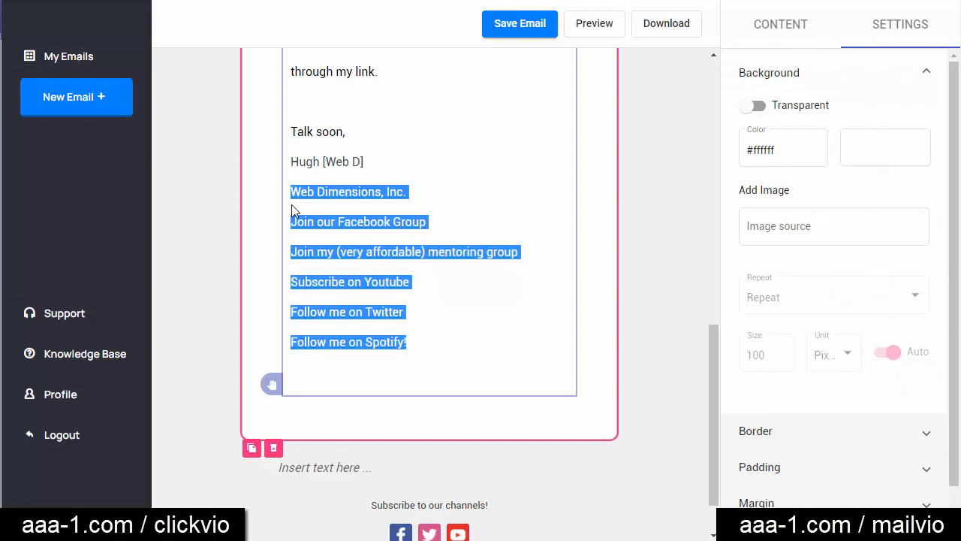
click(473, 343)
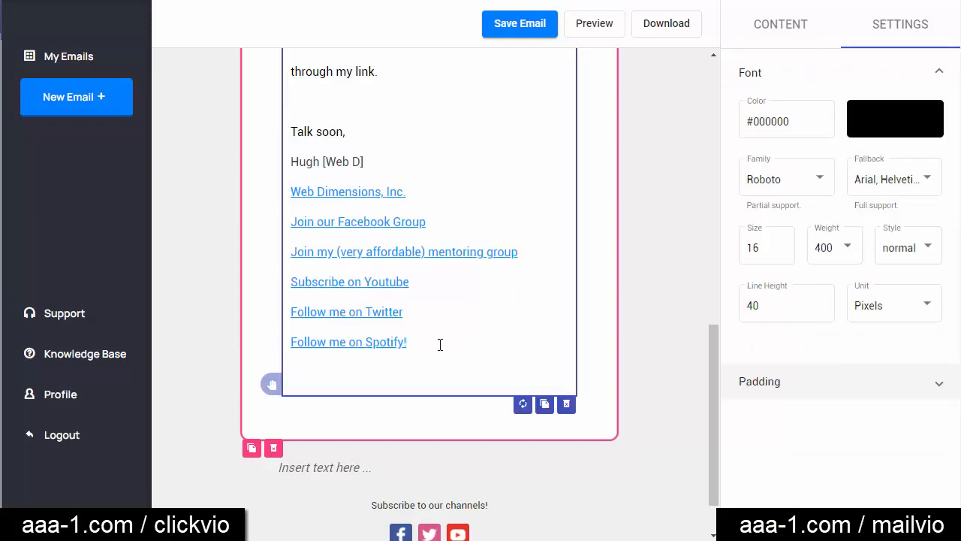
key(shift+Up)
key(shift+Up)
key(shift+Up)
key(shift+Up)
key(shift+Up)
key(shift+Up)
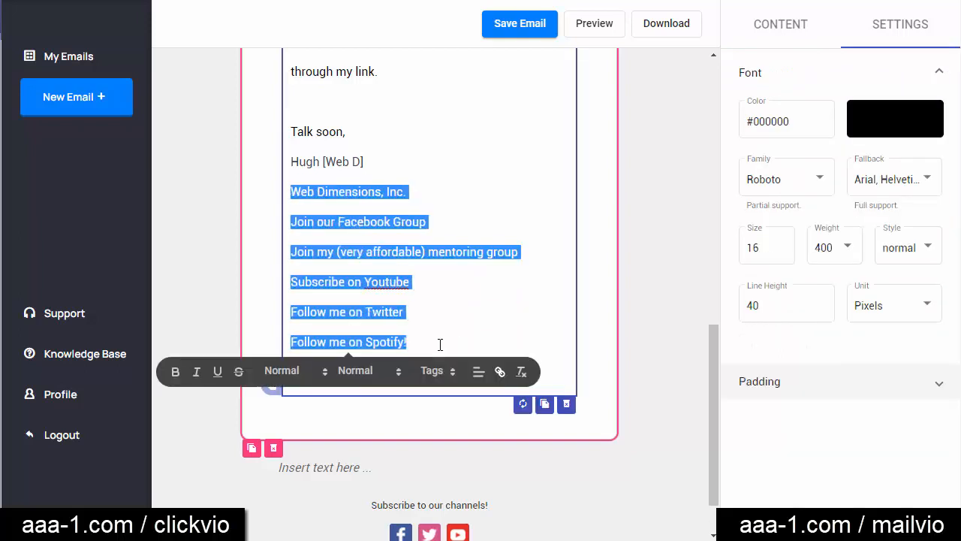
key(BackSpace)
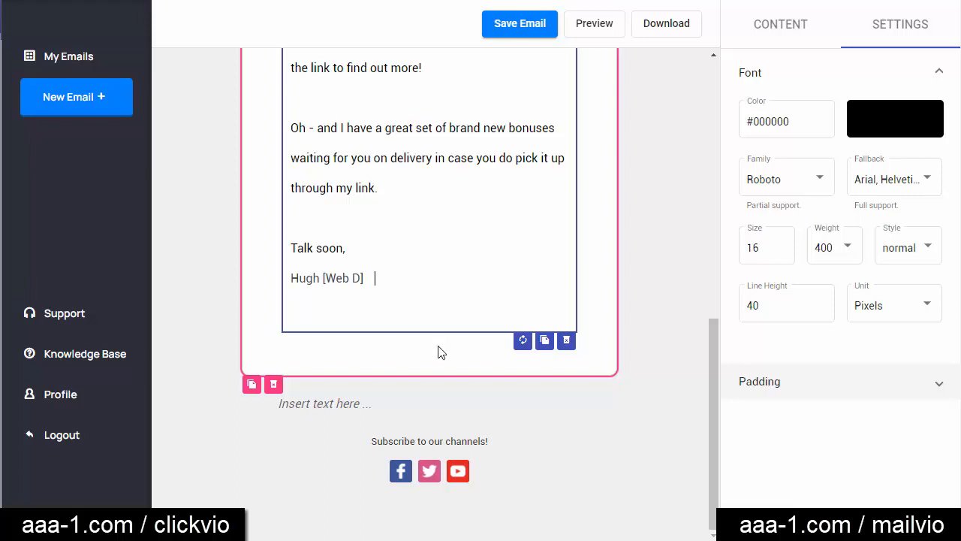
click(431, 388)
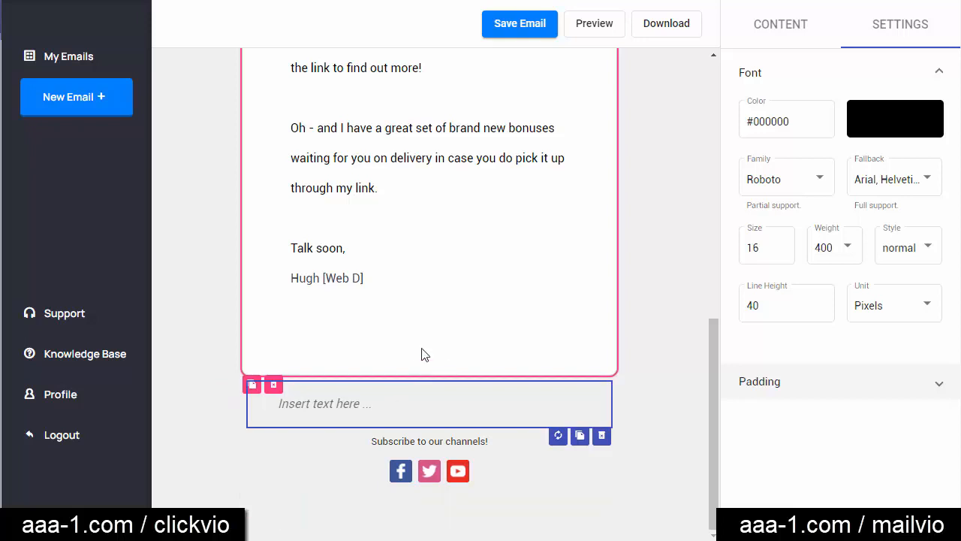
text(Web Dimensions, Inc. Join our Facebook Group Join my (very affordable) mentoring group Subscribe on Youtube)
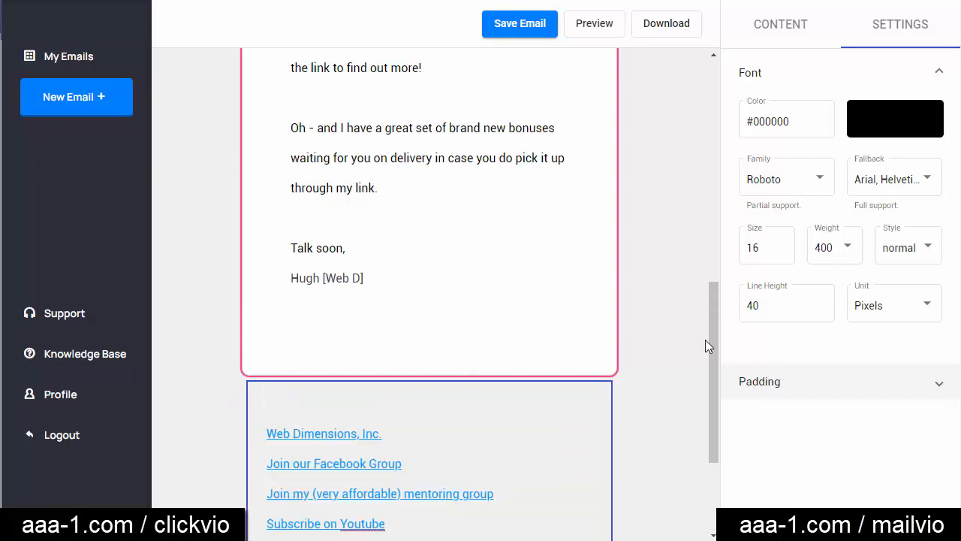
- Set the line height of the signature links block to 20 pixels
drag(714, 350, 730, 406)
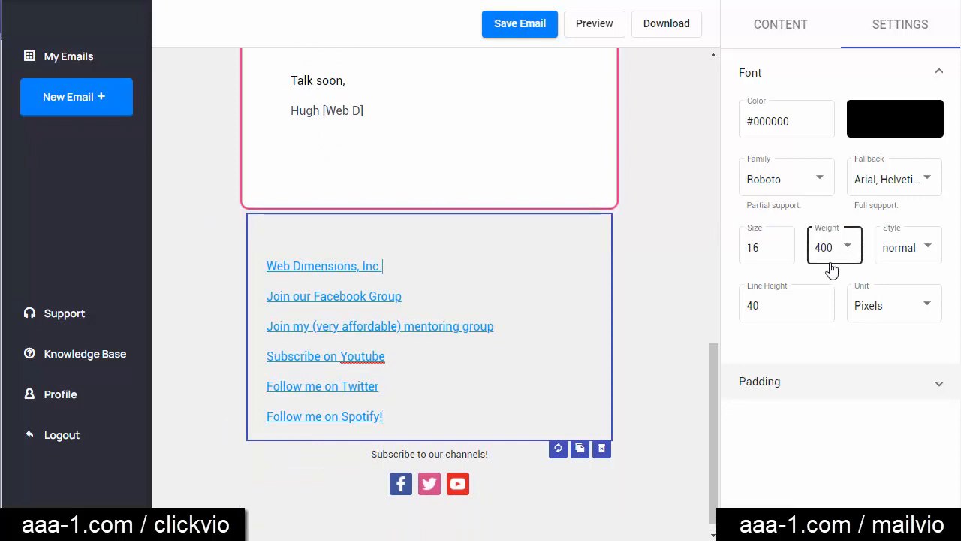
drag(792, 307, 740, 315)
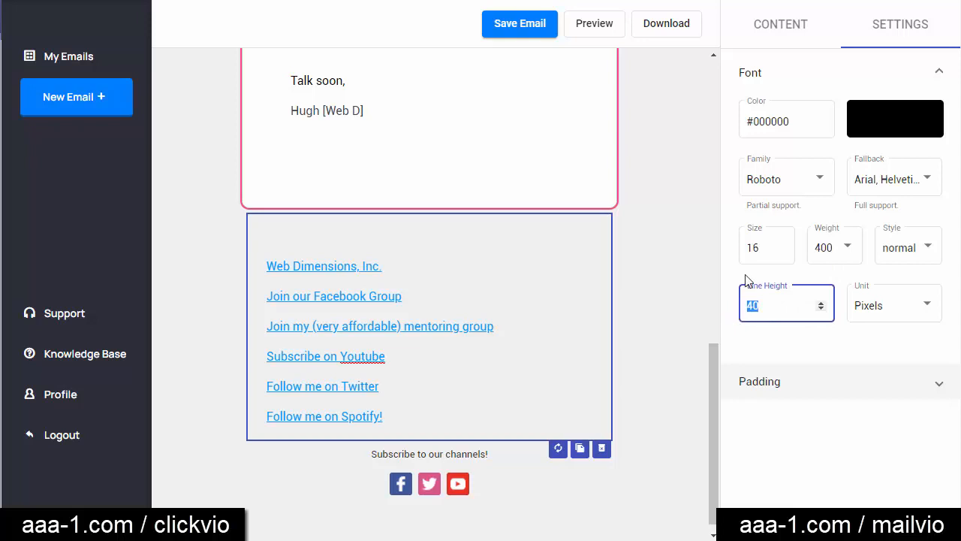
text(18)
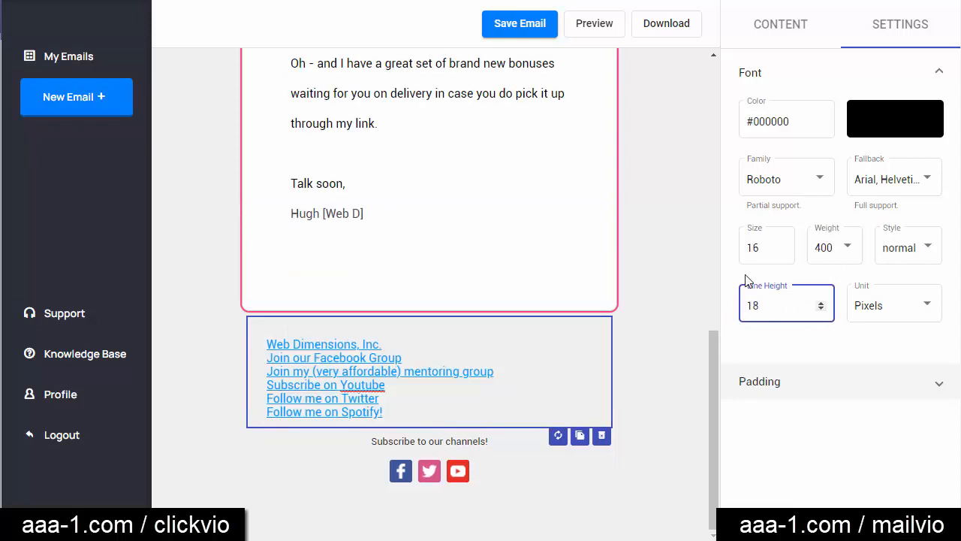
click(821, 304)
click(822, 305)
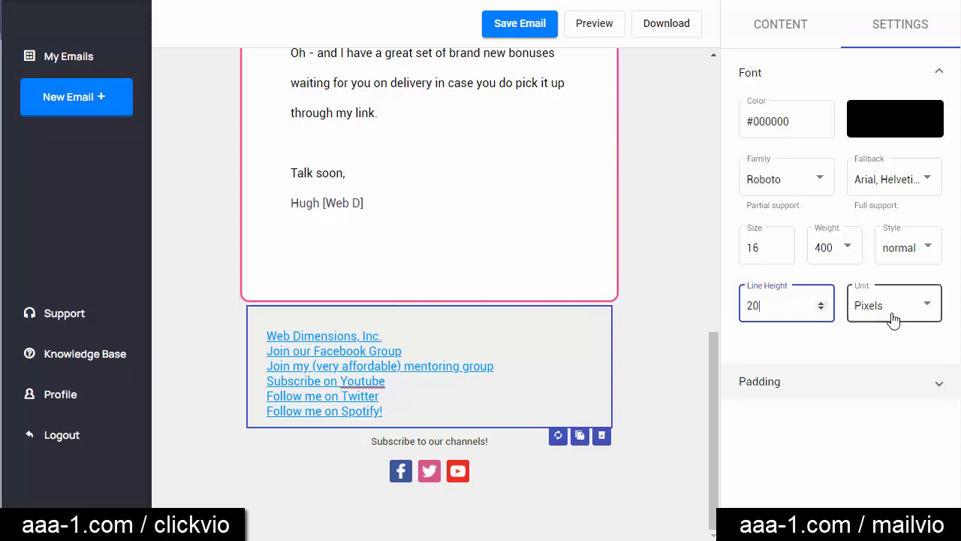
- Set the signature links' font size to 14 and their weight to 300
click(769, 248)
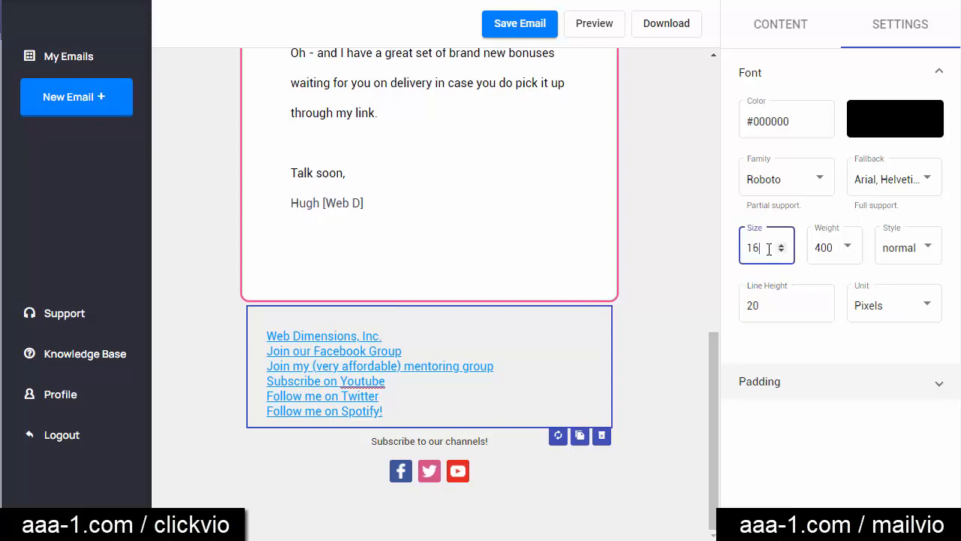
click(781, 254)
click(782, 255)
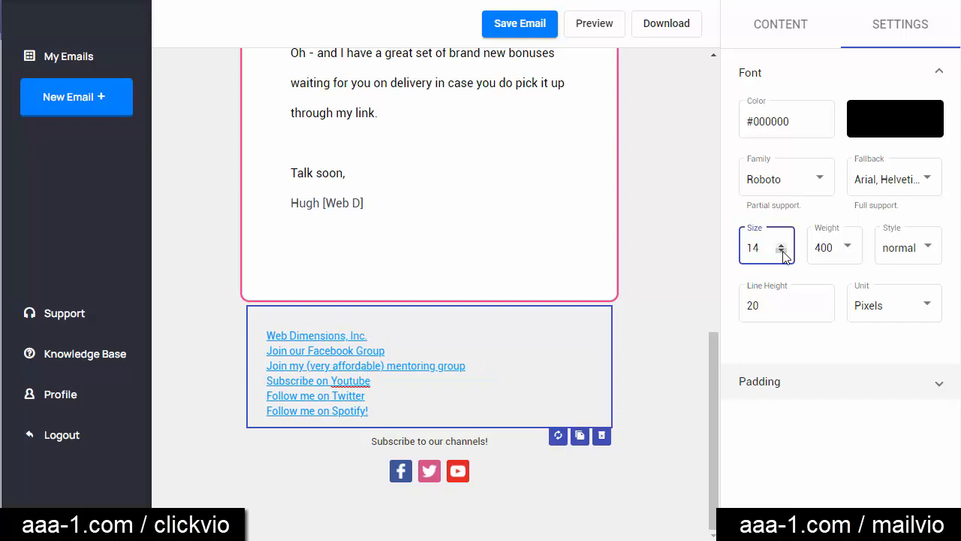
click(842, 256)
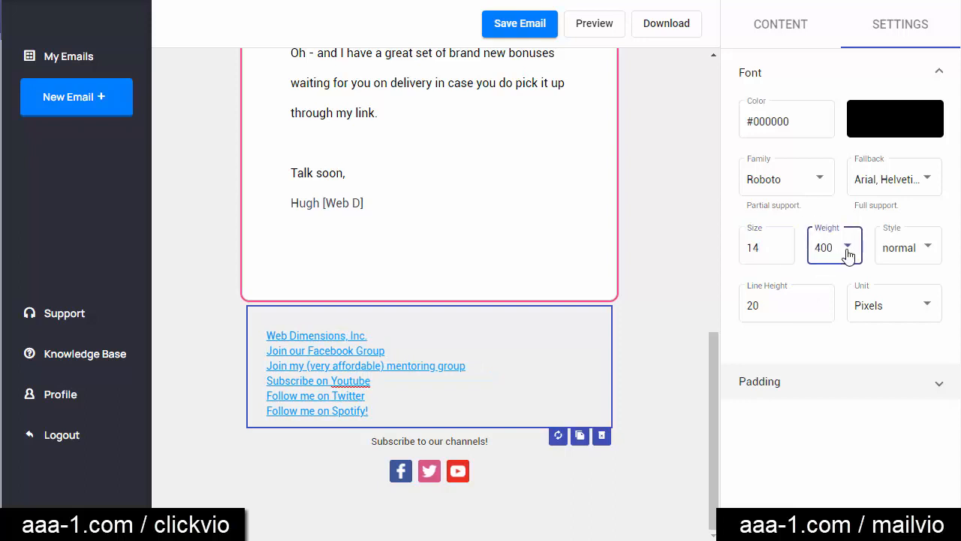
click(826, 224)
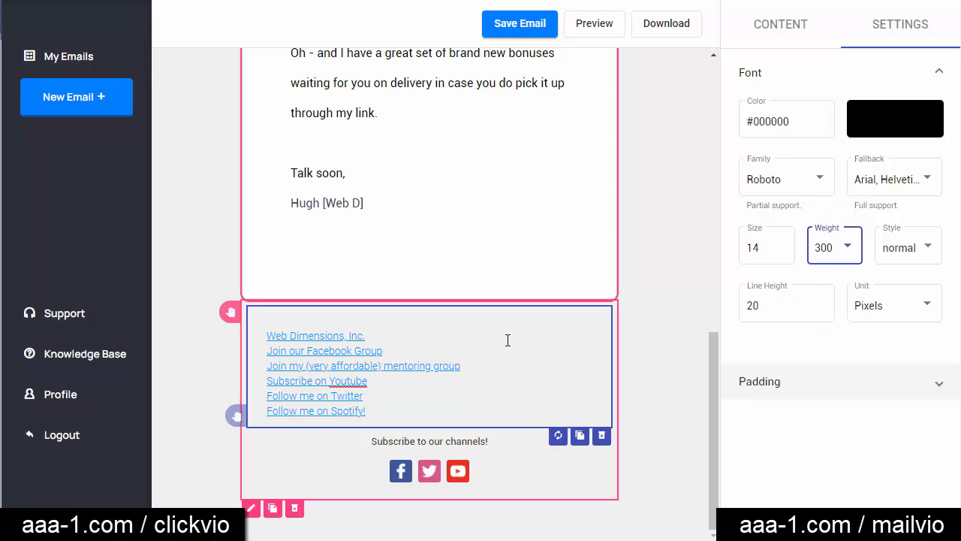
- Move the whole footer section with the signature links and social icons above the white message body
drag(230, 310, 266, 284)
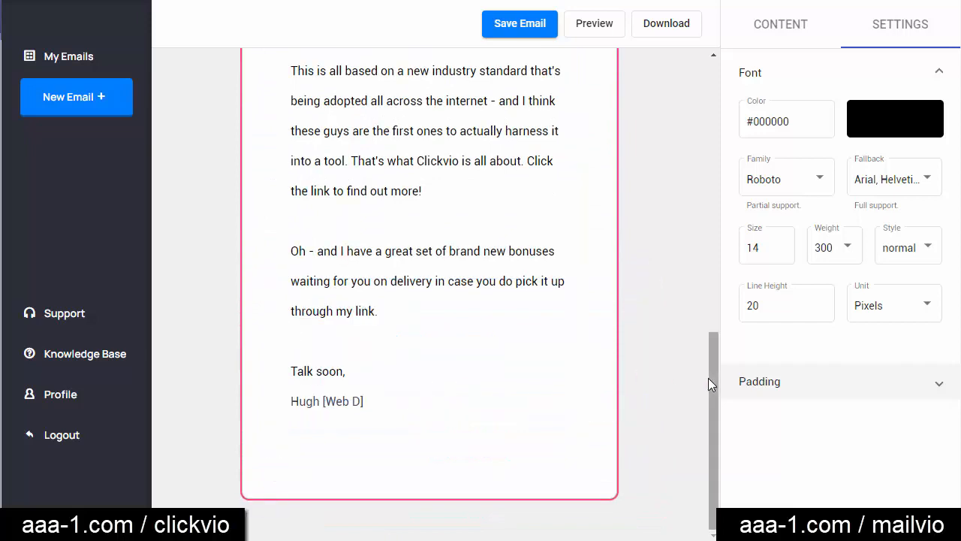
drag(711, 384, 620, 132)
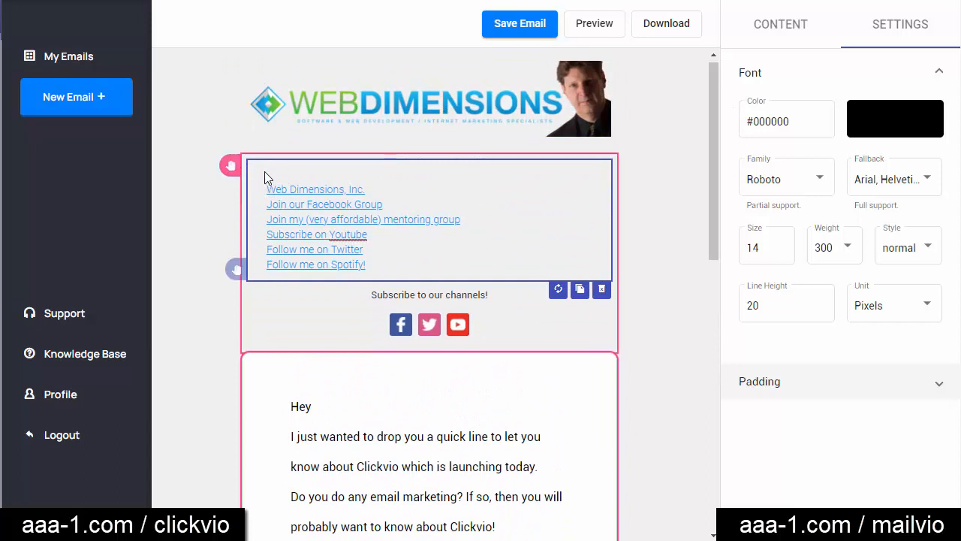
- Move the signature links block out of the footer section to the end of the white message body, below the sign-off
drag(235, 267, 263, 531)
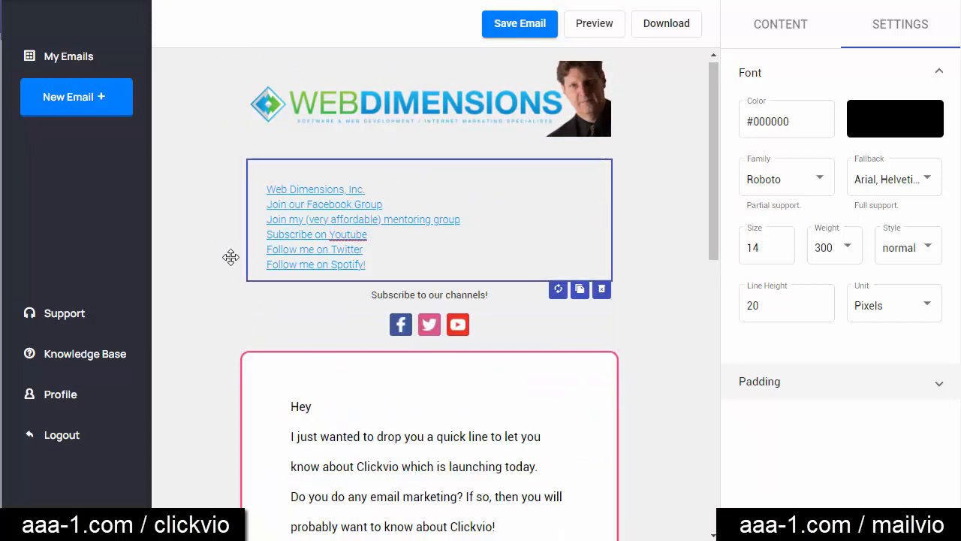
drag(245, 268, 411, 466)
drag(710, 149, 712, 197)
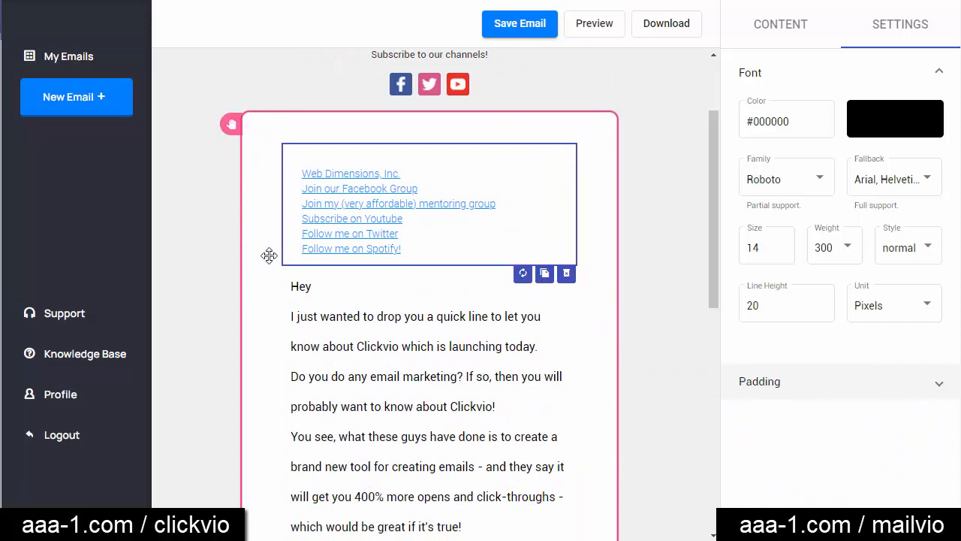
drag(713, 170, 712, 240)
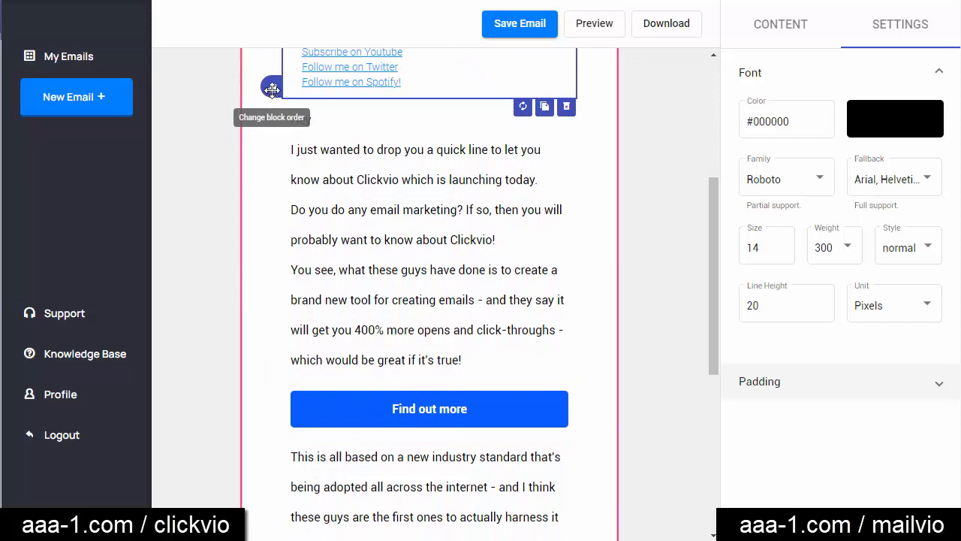
drag(272, 88, 304, 492)
drag(712, 221, 714, 446)
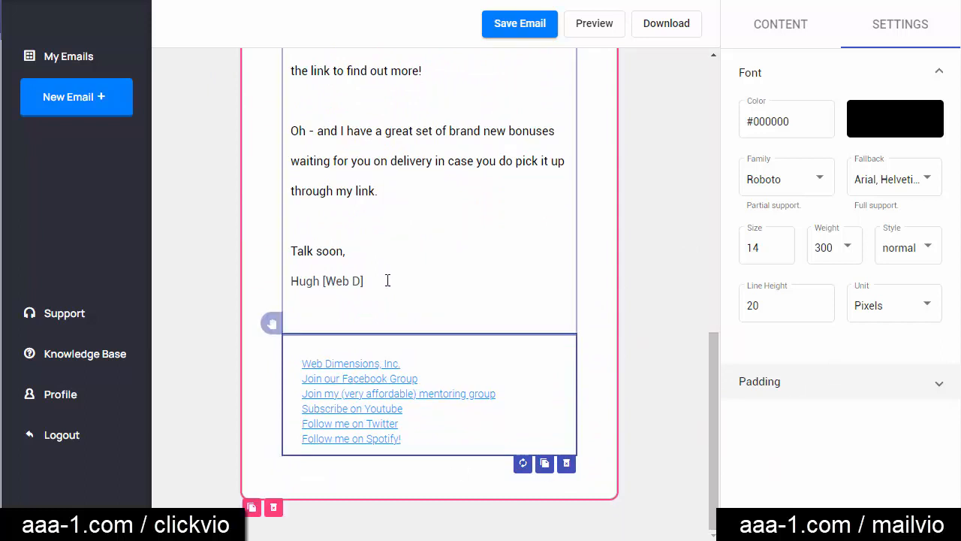
- Move the social icons block from the grey section into the white message body, directly below the signature links
drag(717, 407, 698, 105)
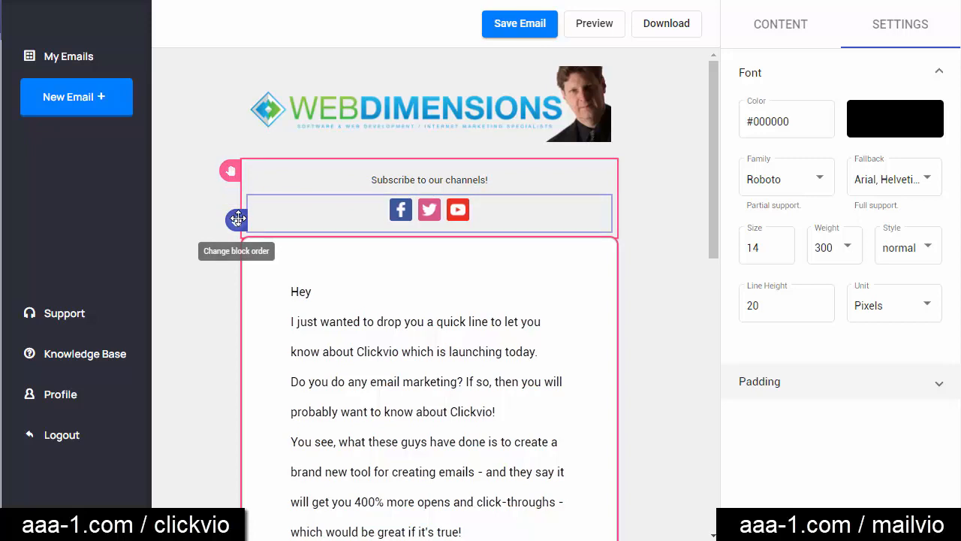
drag(234, 219, 331, 493)
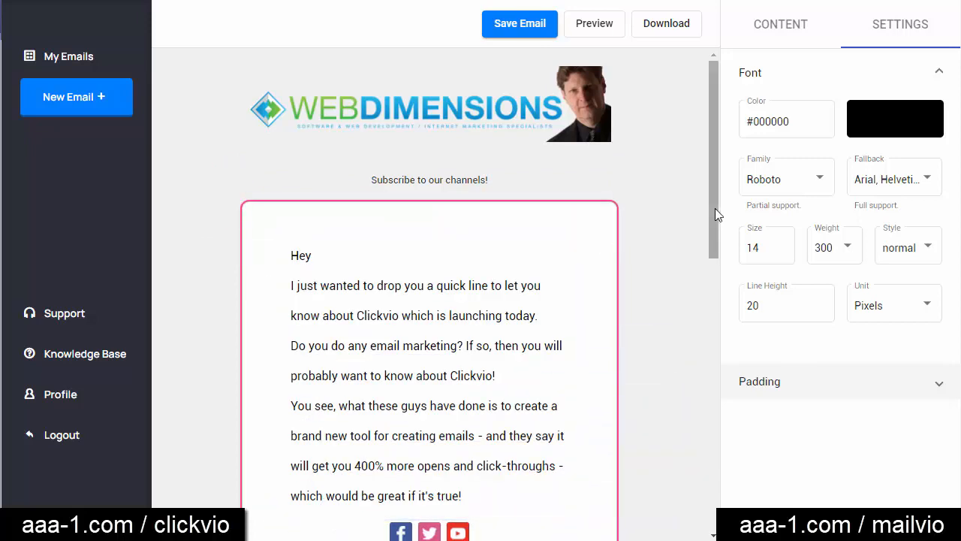
drag(715, 208, 714, 339)
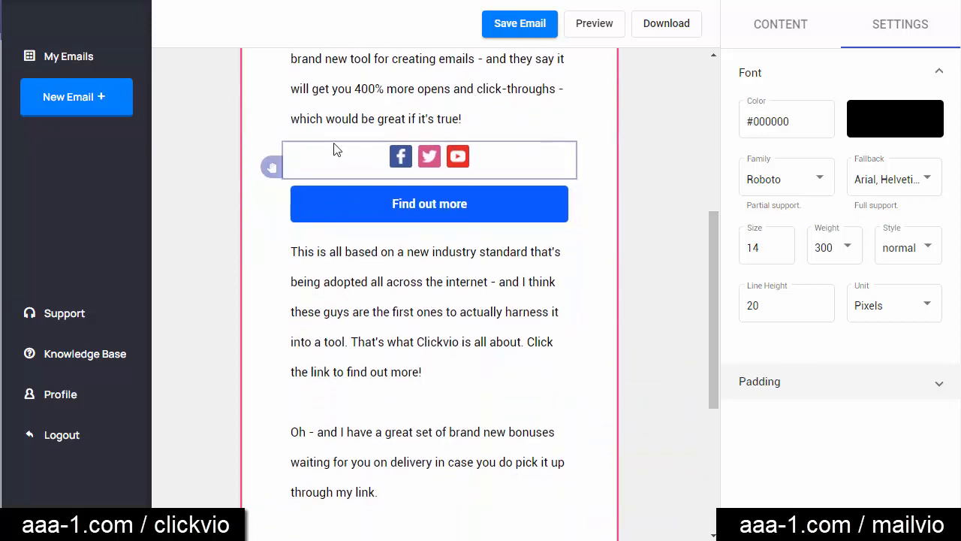
mouse_move(270, 165)
mouse_down()
mouse_move(338, 348)
mouse_move(348, 518)
mouse_up()
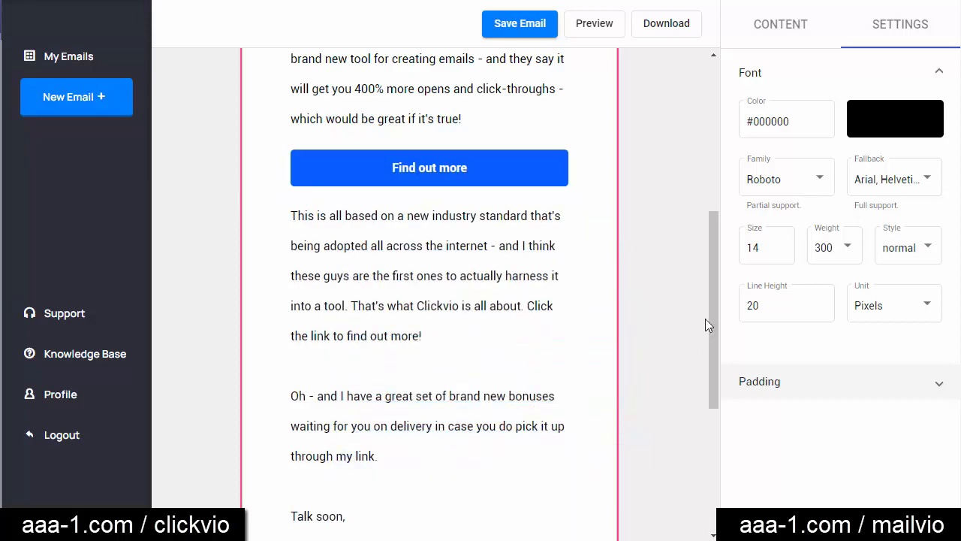
drag(711, 320, 705, 449)
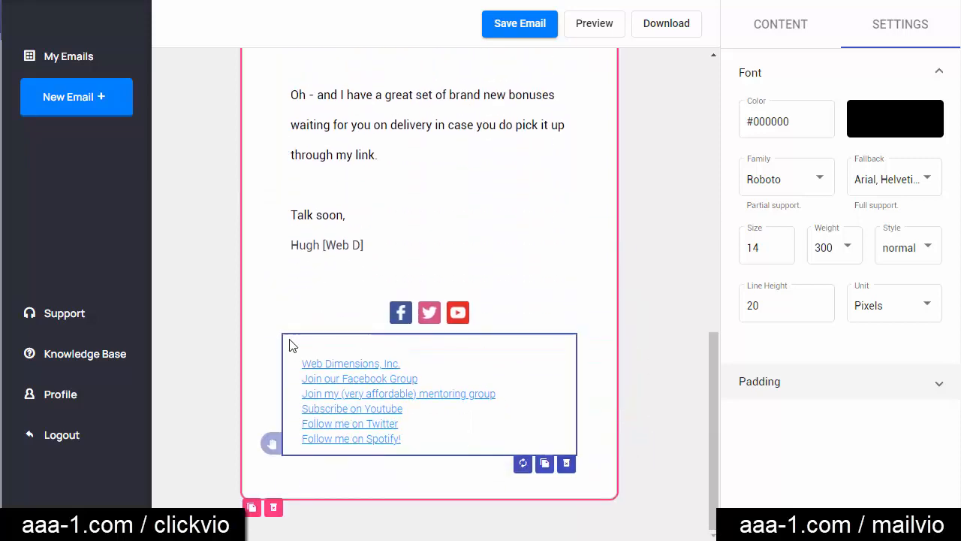
mouse_move(271, 441)
mouse_down()
mouse_move(283, 368)
mouse_move(289, 405)
mouse_up()
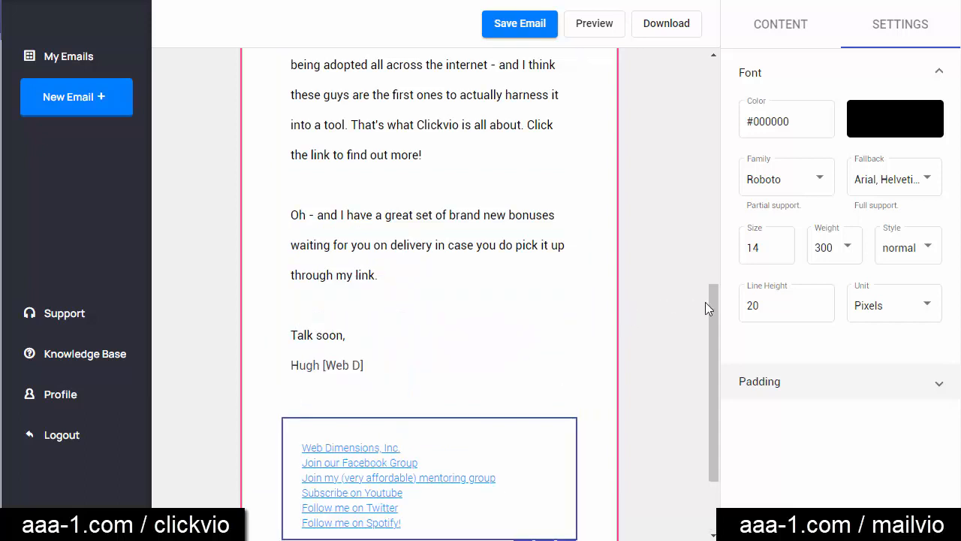
drag(710, 307, 712, 360)
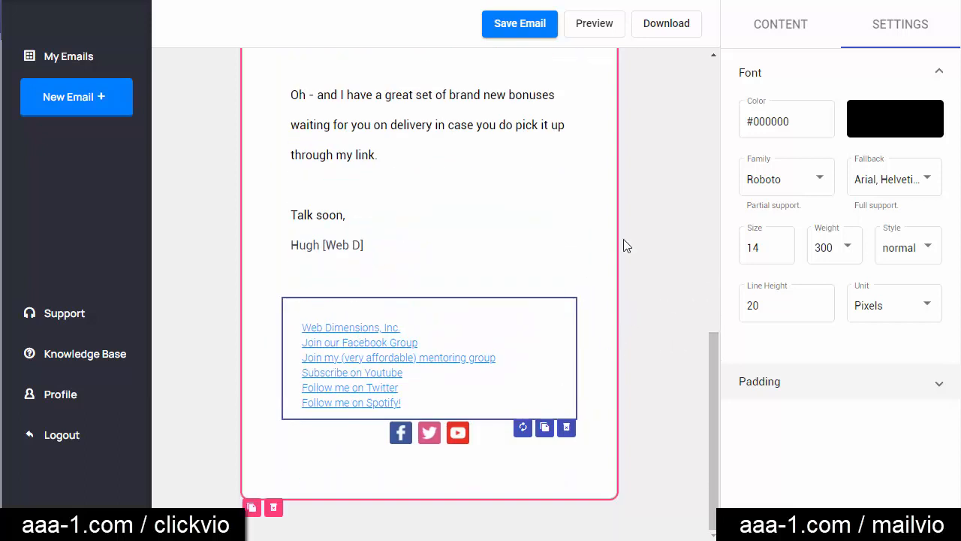
- Delete the section containing the "Subscribe to our channels!" text above the white message body
drag(709, 364, 703, 103)
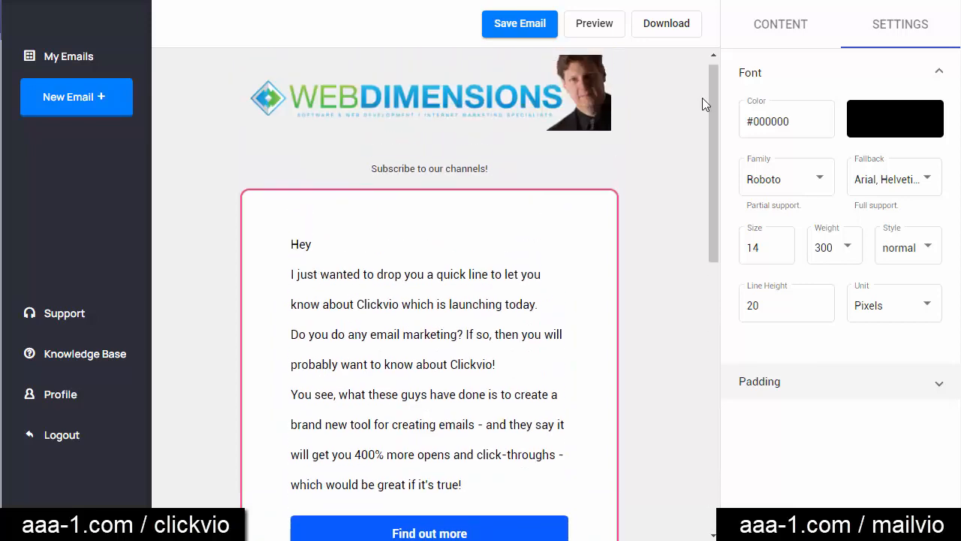
click(277, 163)
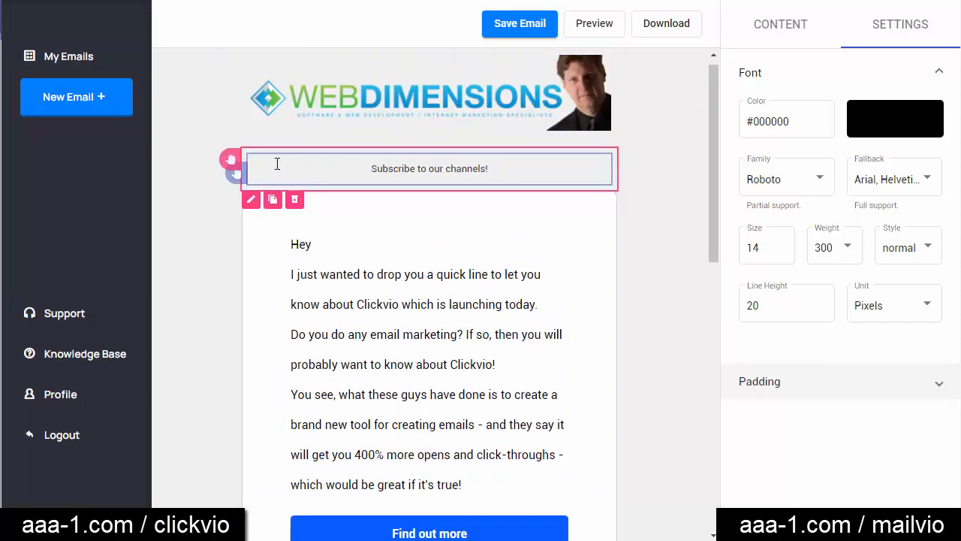
click(295, 202)
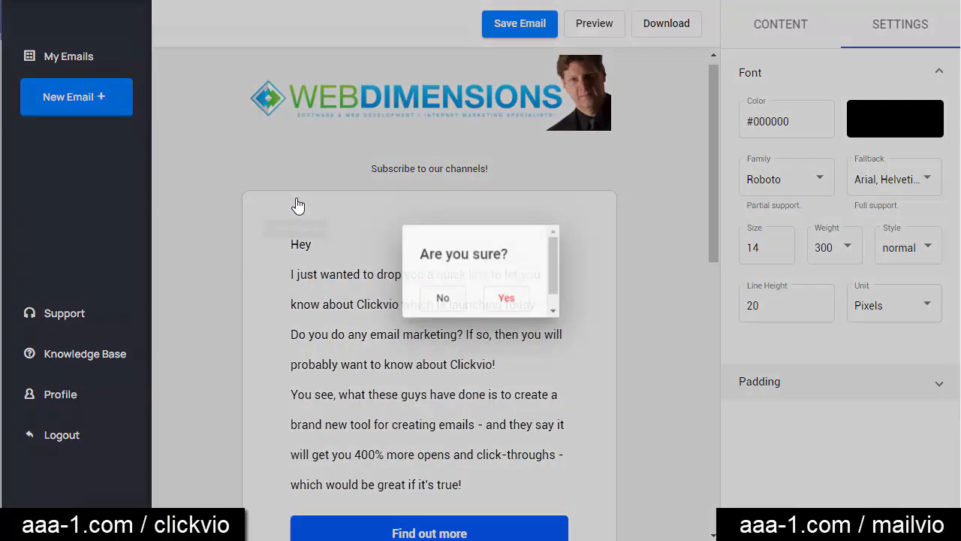
click(495, 300)
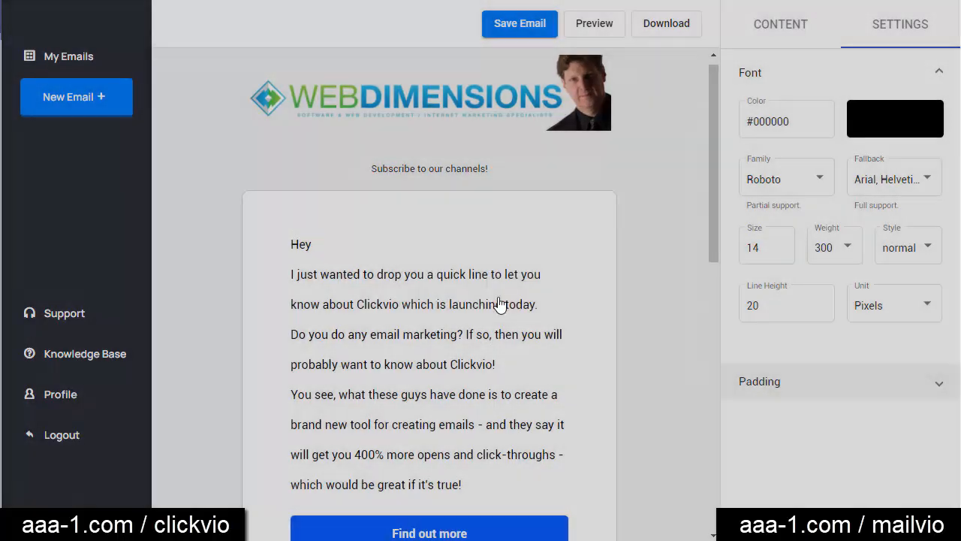
- Move the whole header section with the Web Dimensions logo below the white message body
click(442, 105)
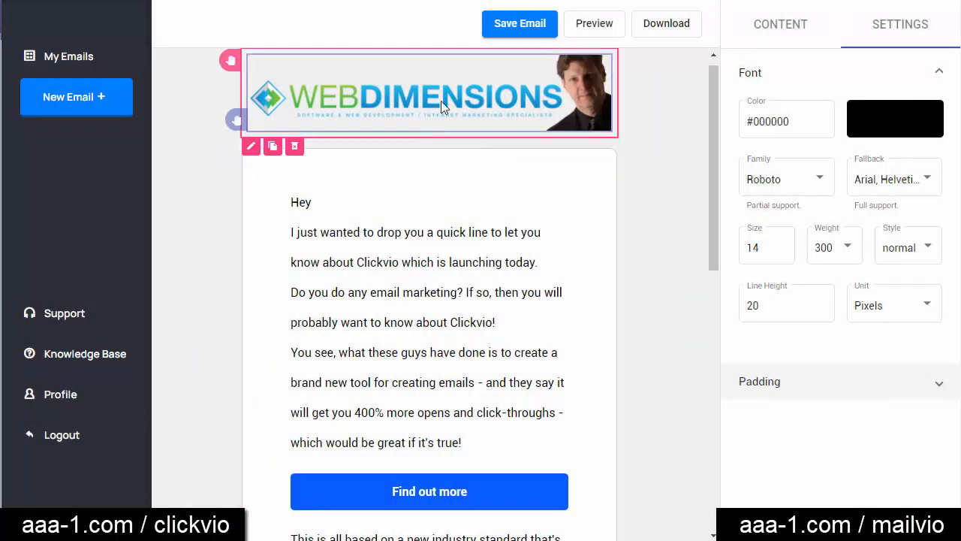
drag(229, 59, 270, 163)
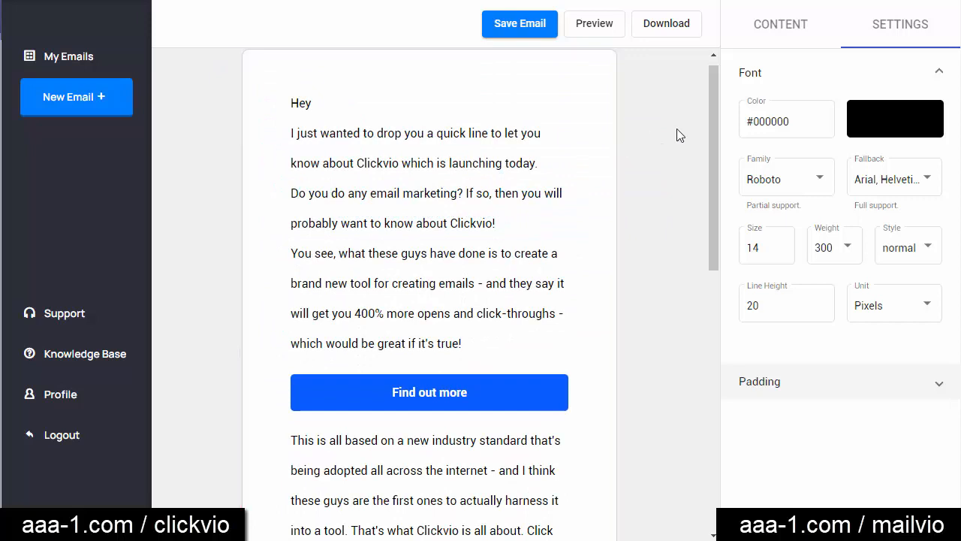
mouse_move(708, 111)
mouse_down()
mouse_move(714, 246)
mouse_move(703, 357)
mouse_move(587, 381)
mouse_up()
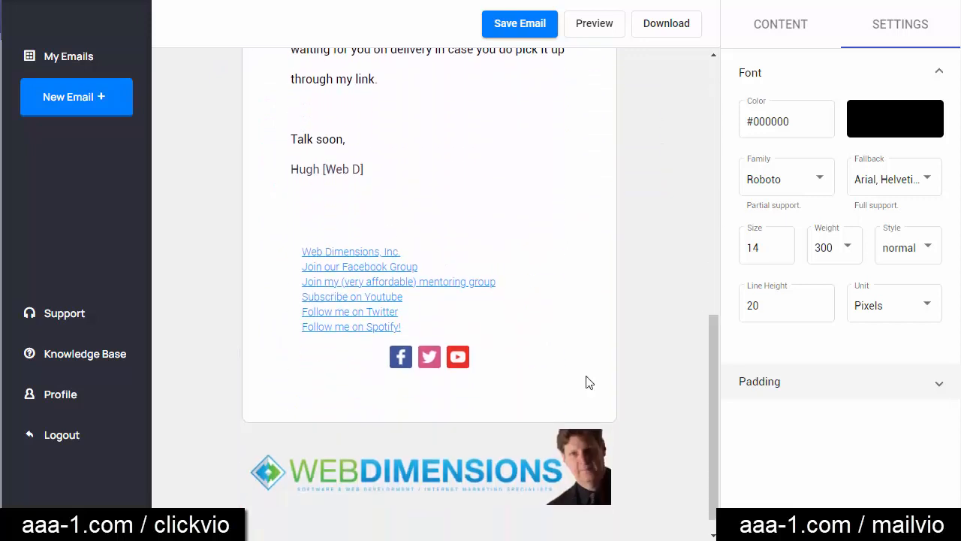
- Move the logo image block out of its section to the start of the white message body, above the "Hey" greeting
mouse_move(236, 489)
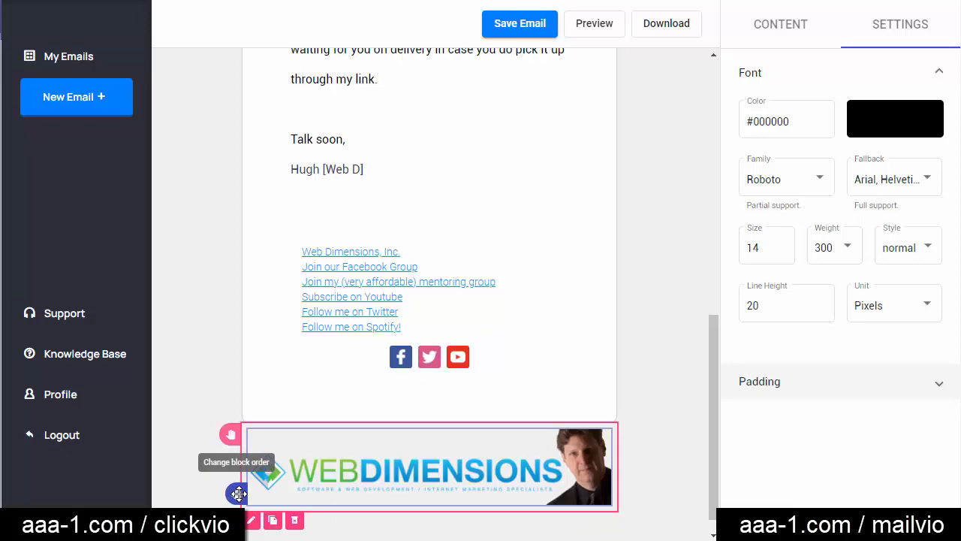
drag(239, 493, 289, 126)
drag(711, 340, 716, 128)
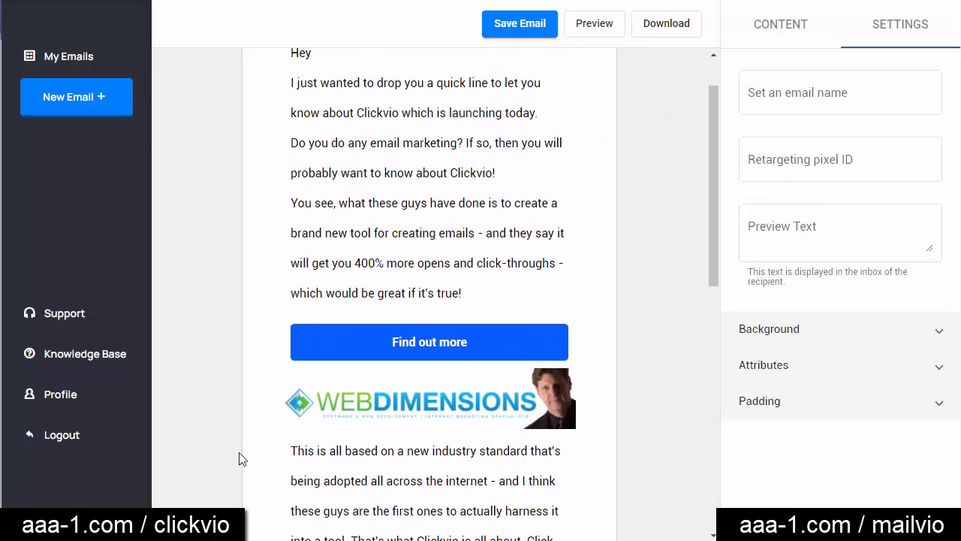
drag(273, 413, 285, 72)
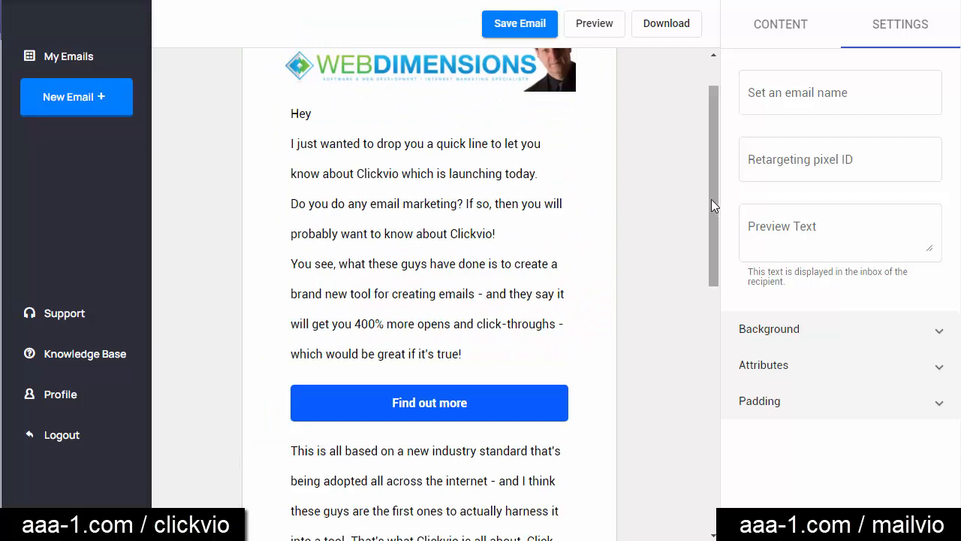
- Delete the empty section below the white message body
drag(711, 199, 729, 440)
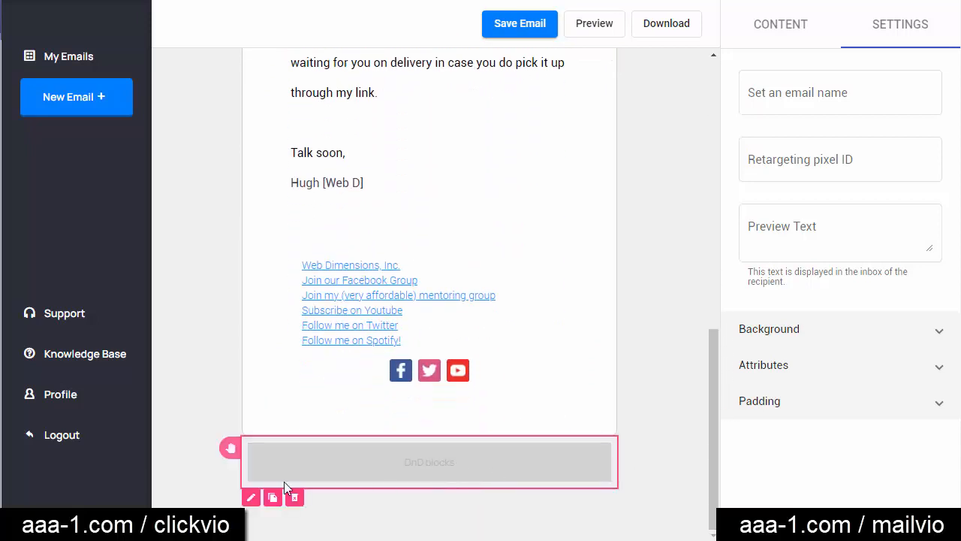
click(294, 497)
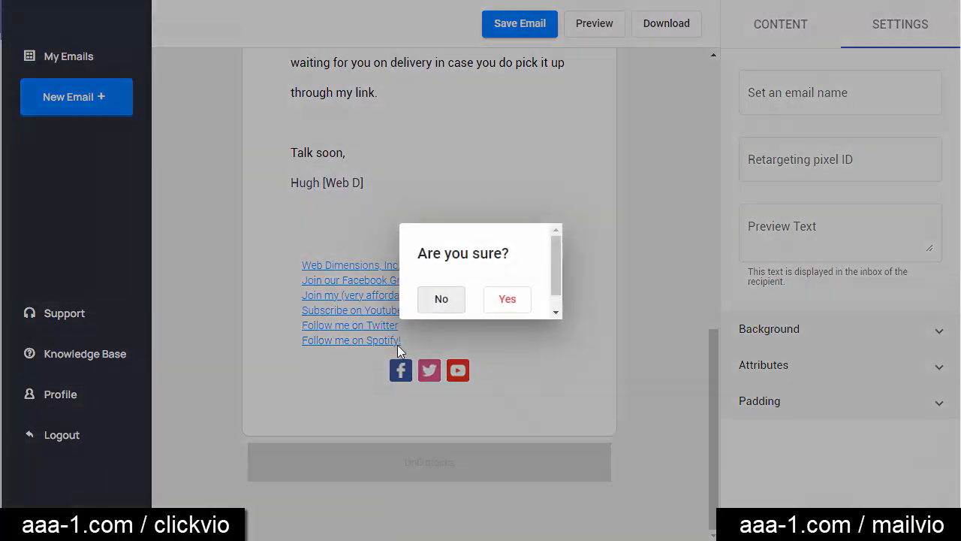
click(510, 300)
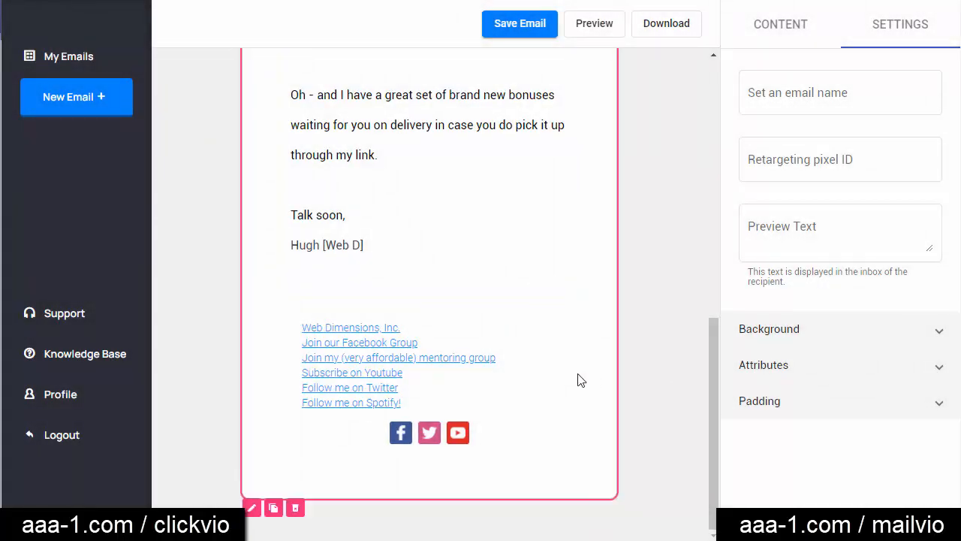
- Remove the blank line after the sign-off name, above the signature links
click(422, 247)
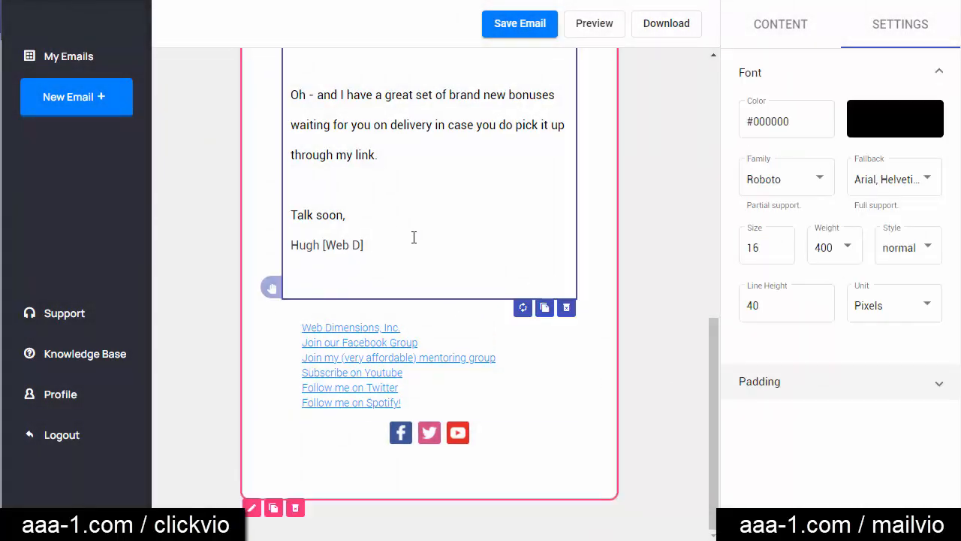
scroll(382, 240, up, 1)
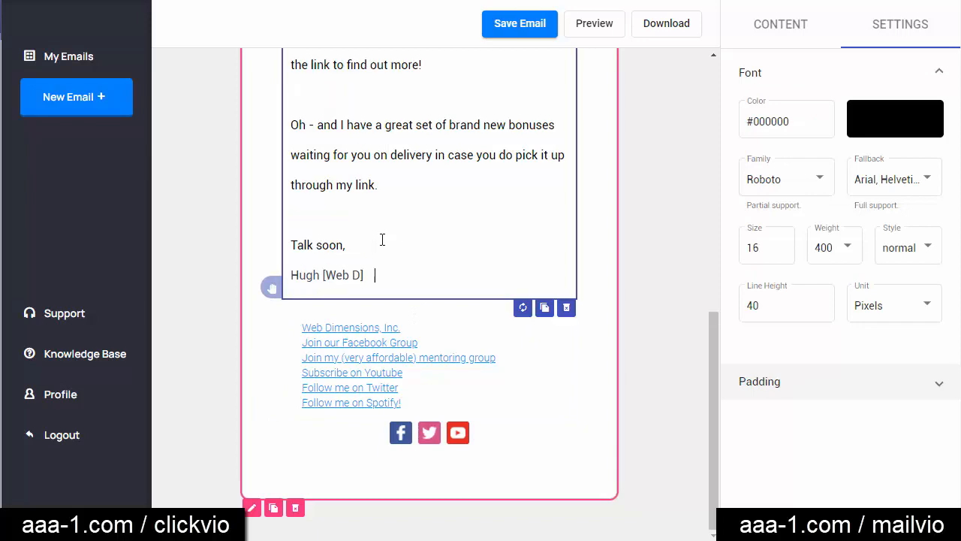
click(664, 277)
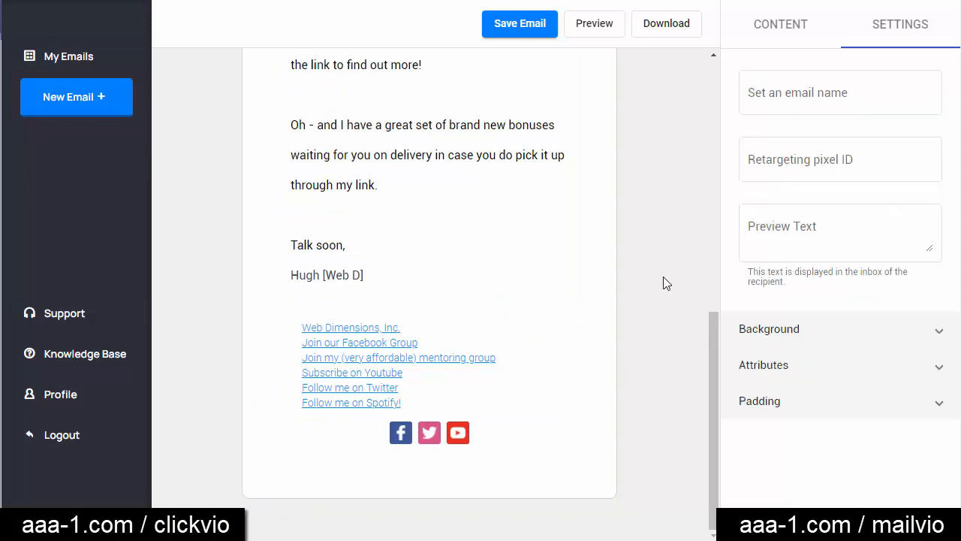
- Review the "Find out more" button's settings and the email's available download formats
click(717, 293)
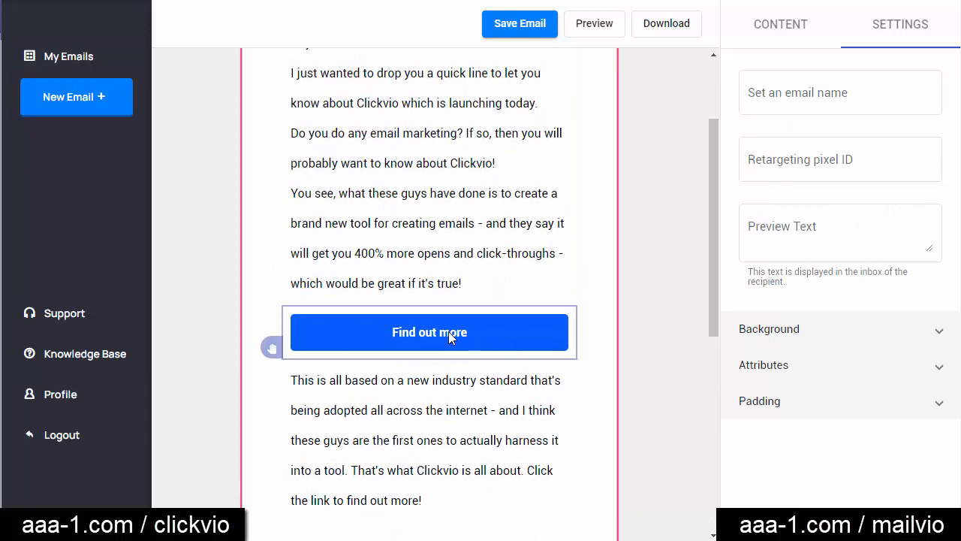
click(448, 331)
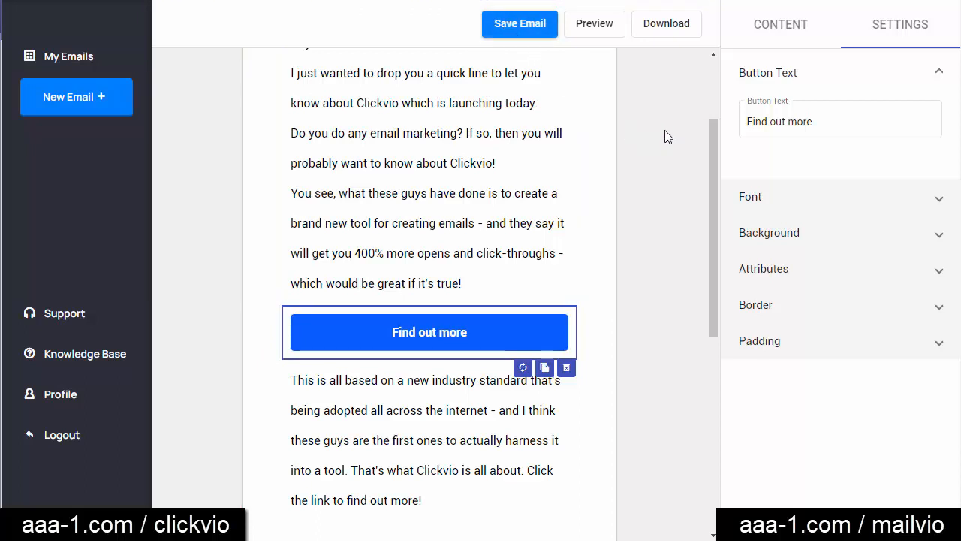
click(659, 24)
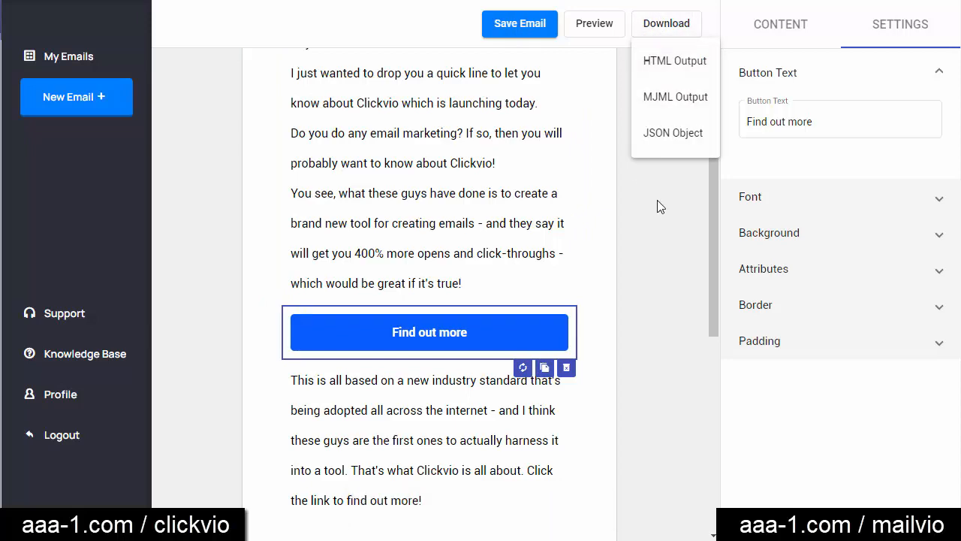
- Preview the email in desktop view, look through it and return to editing
click(590, 25)
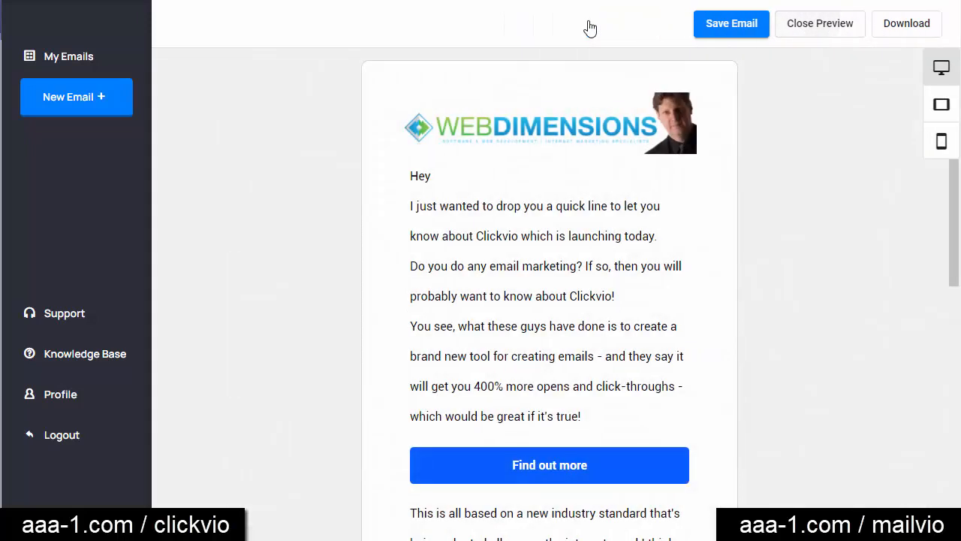
scroll(957, 284, down, 1)
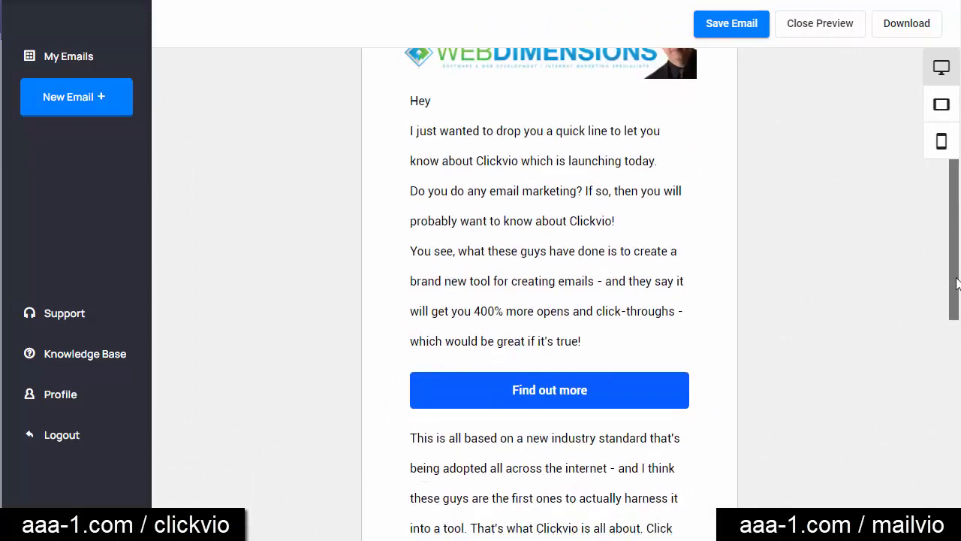
drag(956, 284, 957, 157)
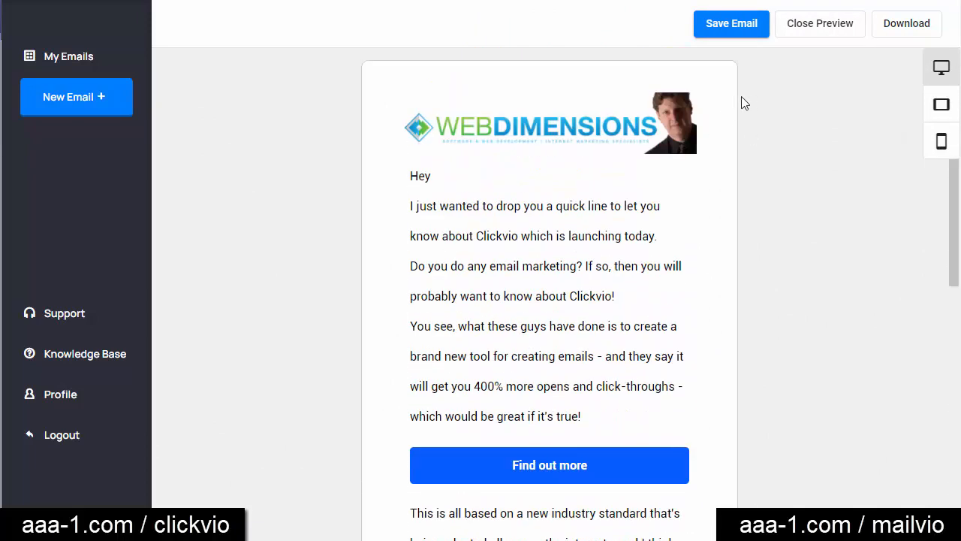
click(811, 30)
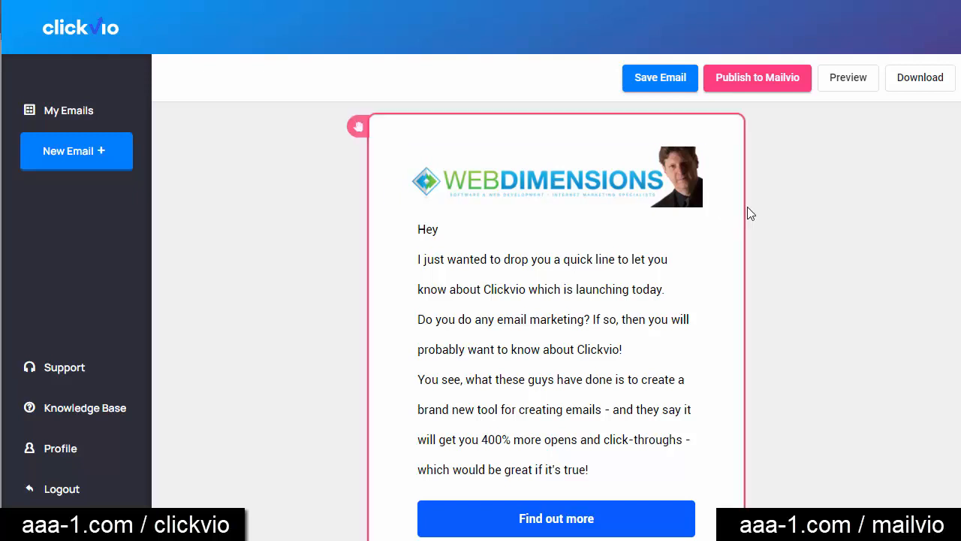
- Try to download the email as MJML output
click(912, 83)
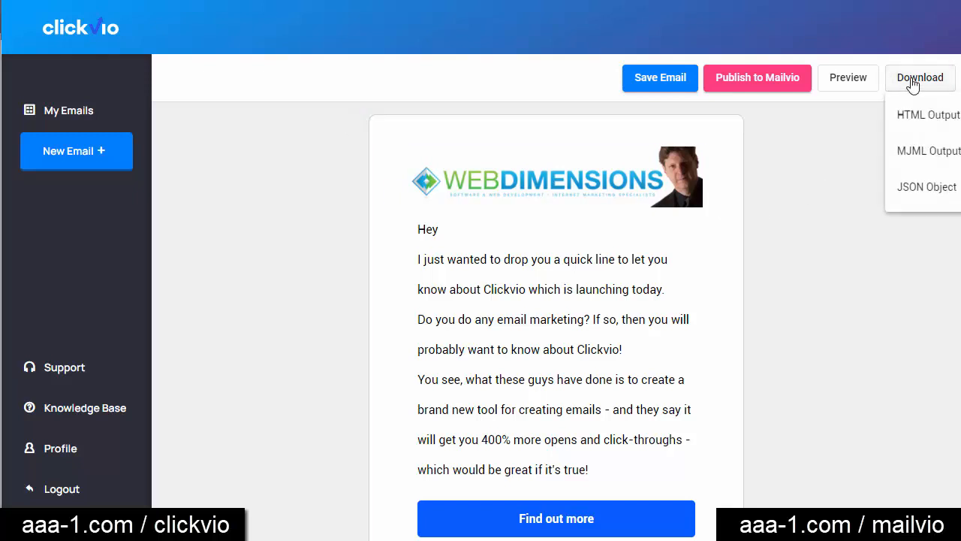
click(918, 153)
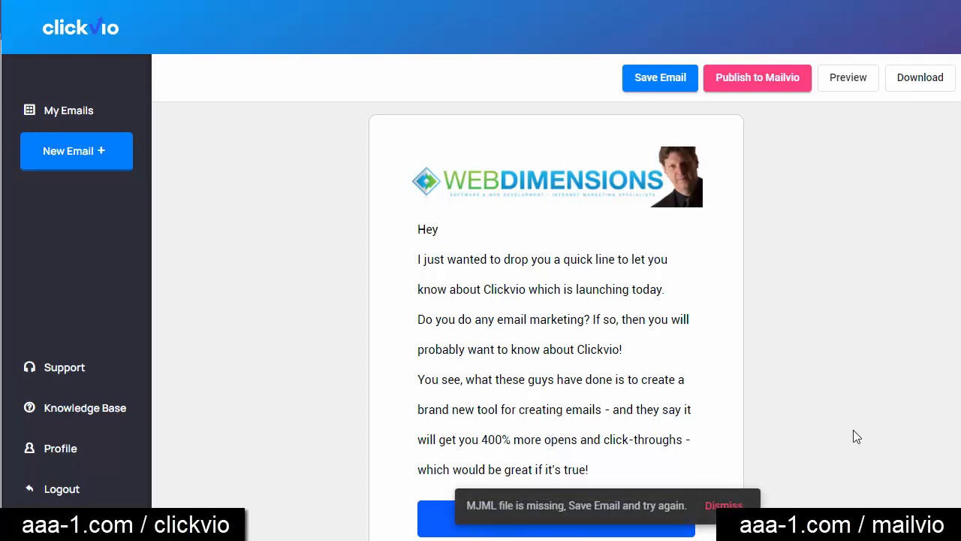
click(727, 505)
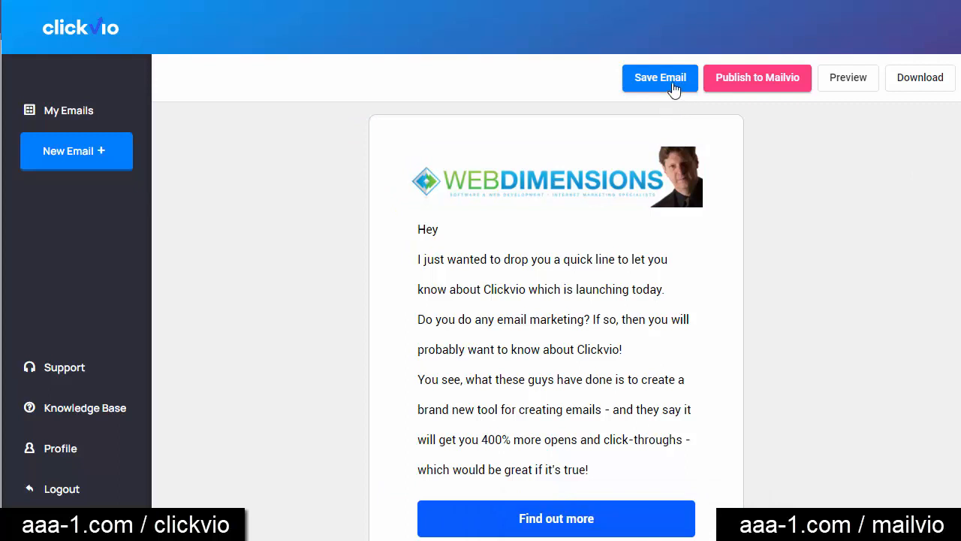
- Save the email, then download its MJML output as ngb-template.mjml into the Clickvio folder
click(672, 82)
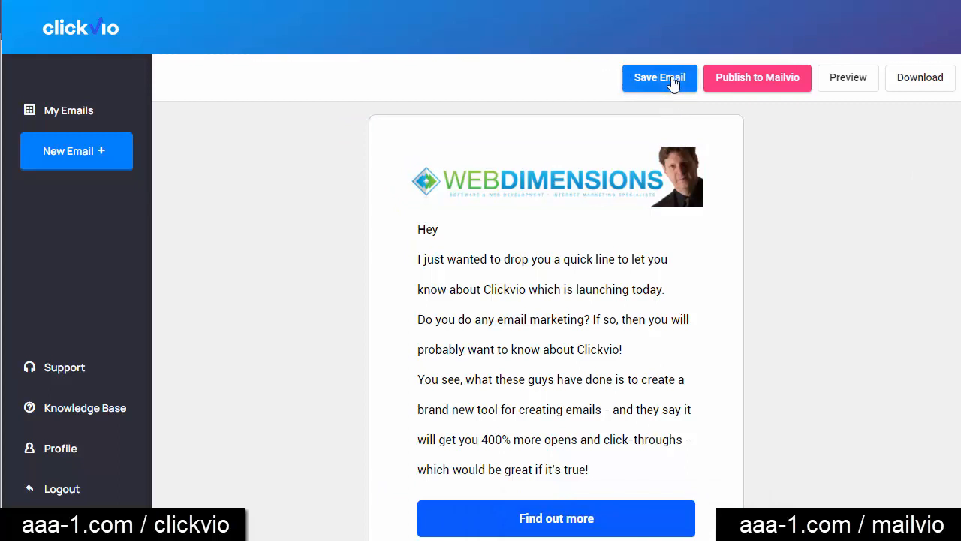
click(924, 84)
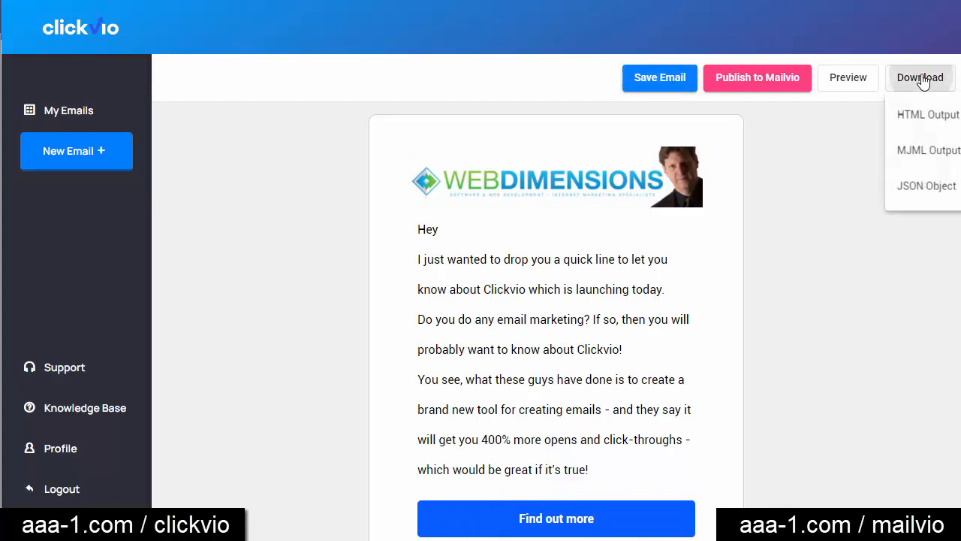
click(925, 152)
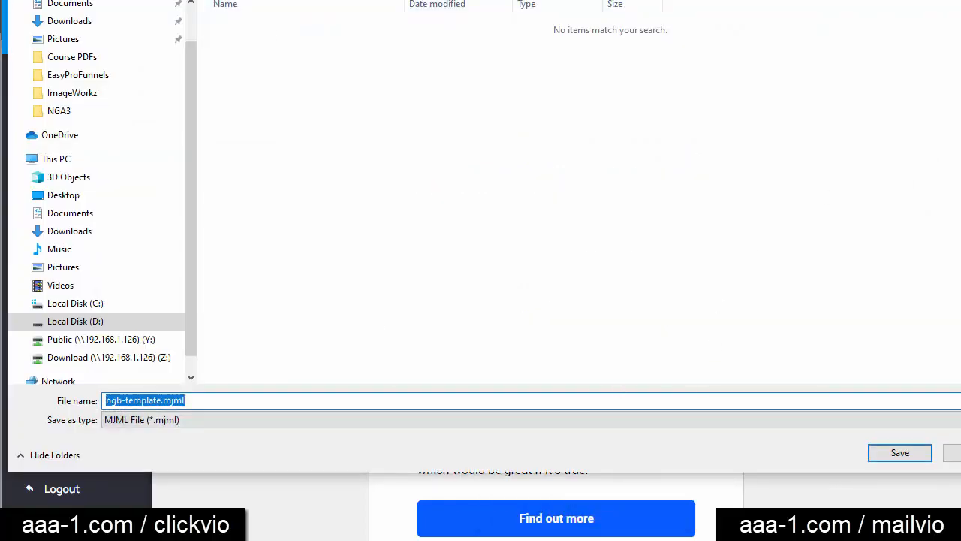
drag(450, 0, 484, 28)
click(301, 0)
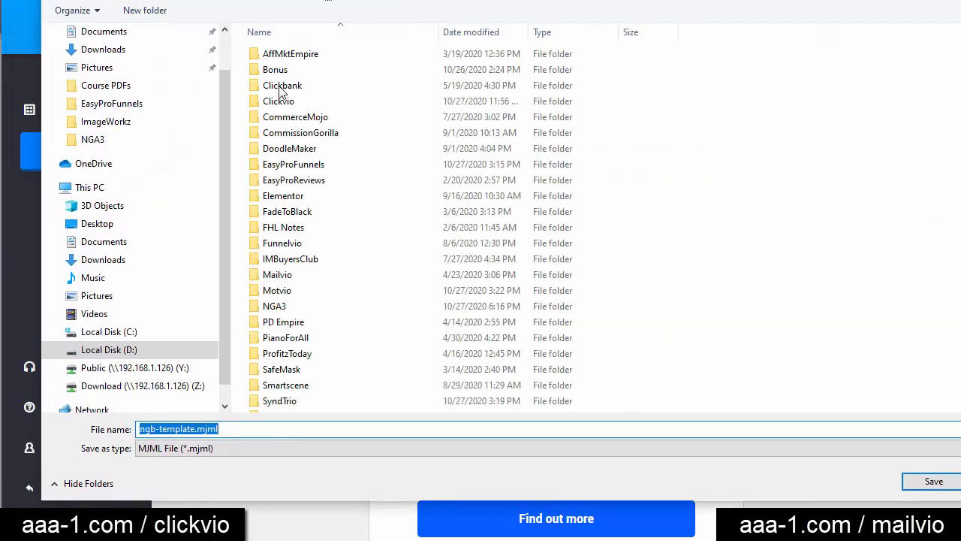
double_click(282, 103)
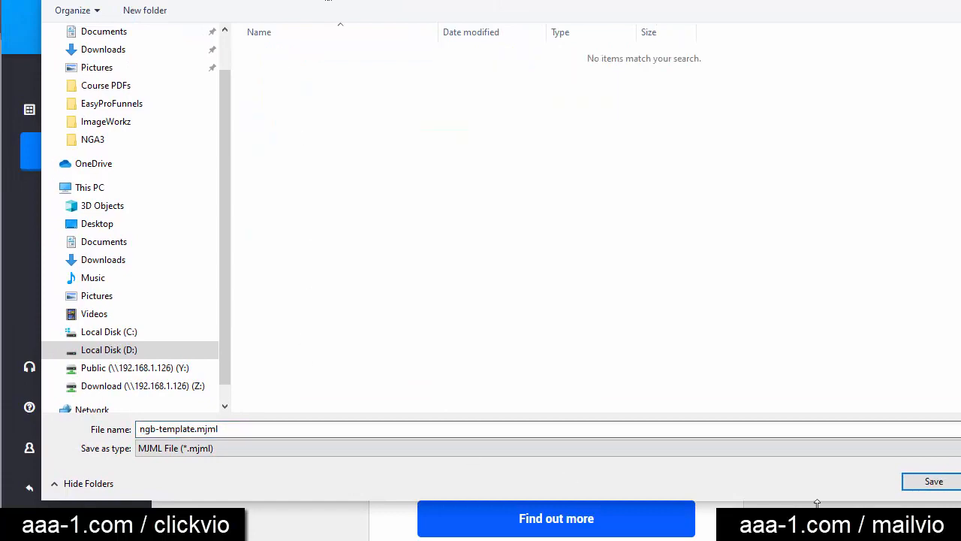
click(933, 481)
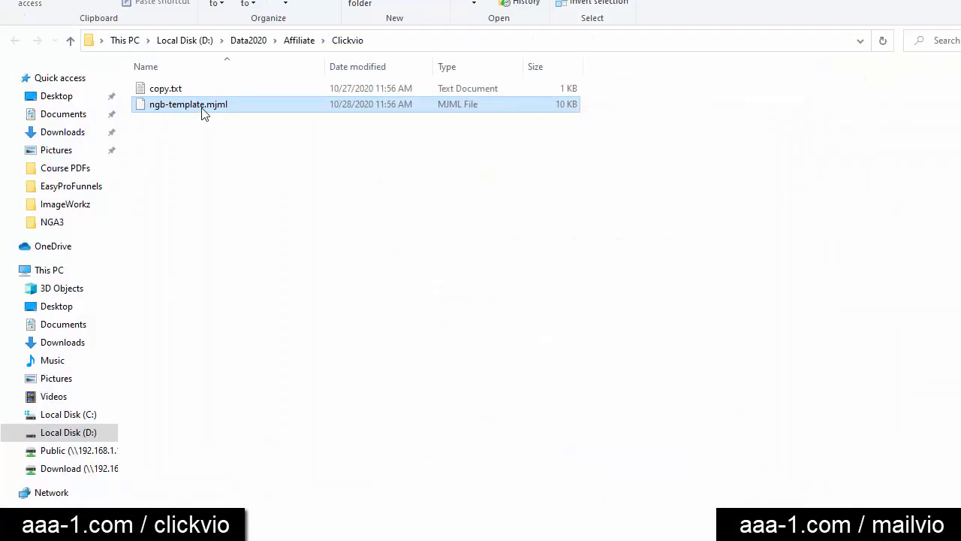
- Open ngb-template.mjml in EditPlus and examine the markup from the head styles through to the social elements
right_click(202, 110)
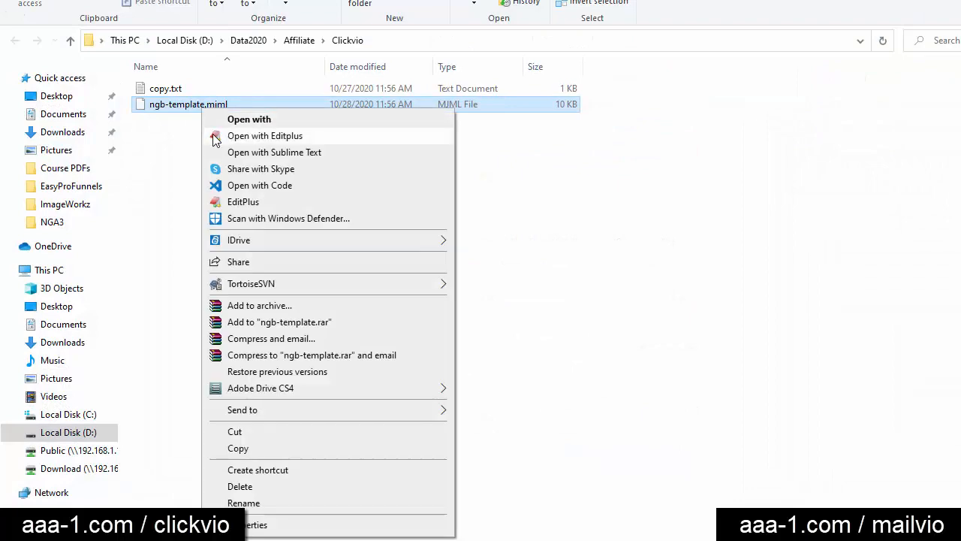
click(214, 137)
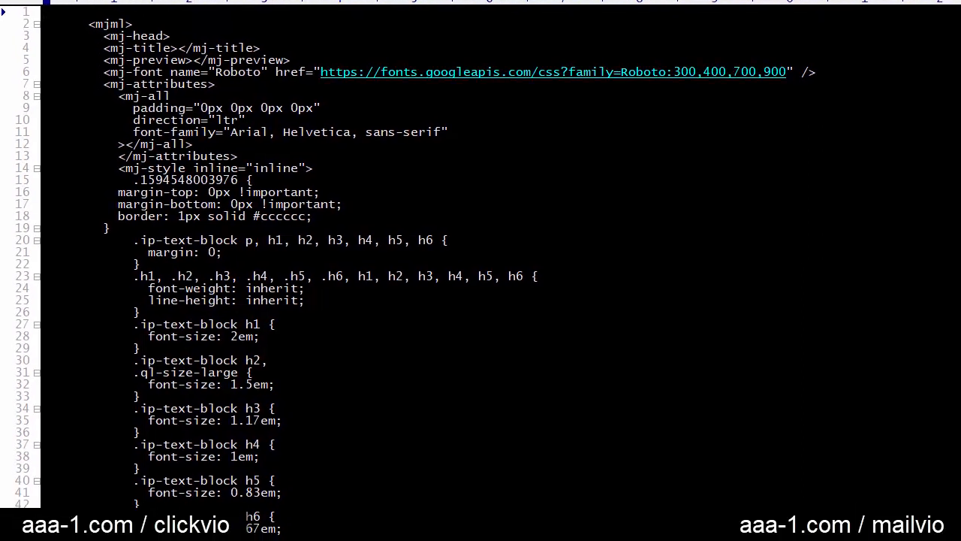
double_click(111, 24)
click(135, 24)
scroll(480, 256, down, 20)
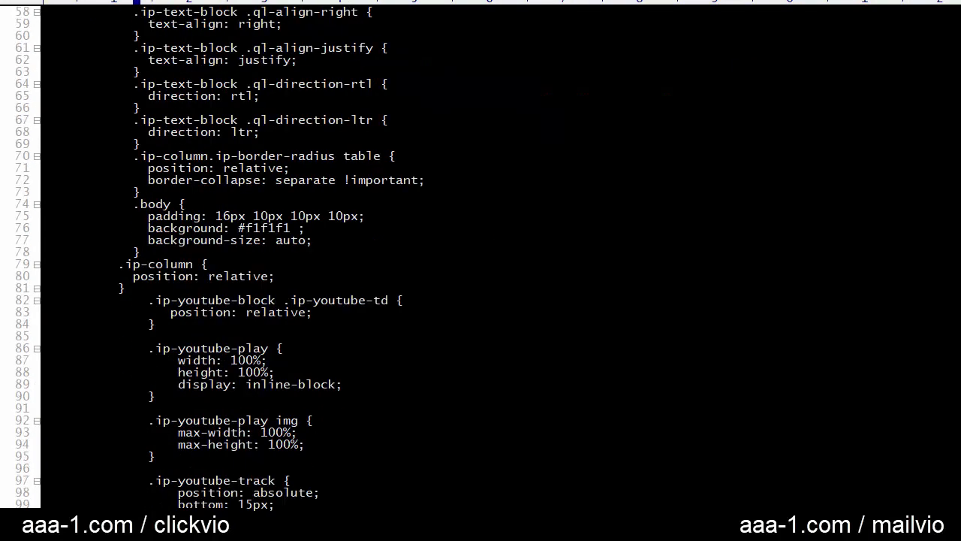
scroll(481, 255, down, 17)
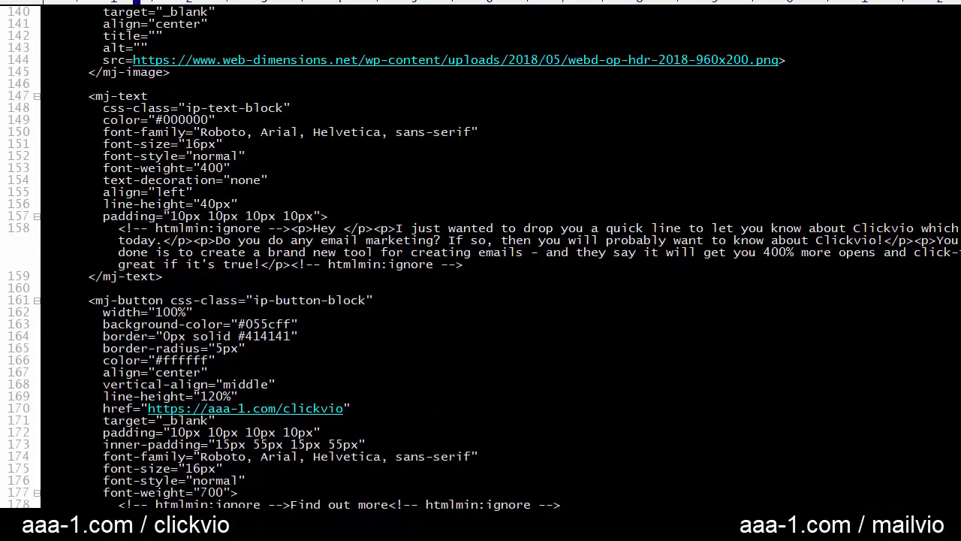
scroll(480, 255, down, 8)
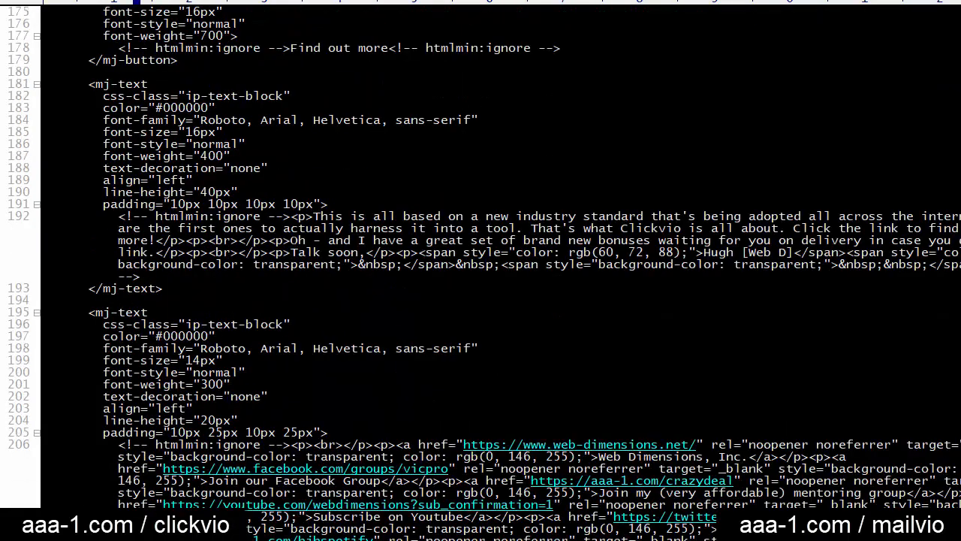
scroll(481, 255, down, 10)
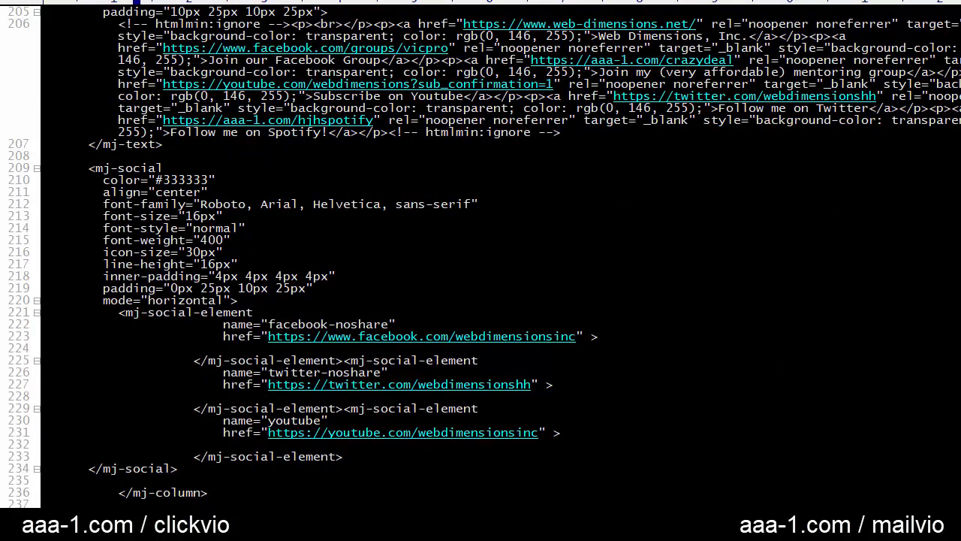
scroll(481, 255, down, 1)
- Go back over the MJML code, comparing the text, button and image blocks with the opening head section
scroll(480, 255, up, 10)
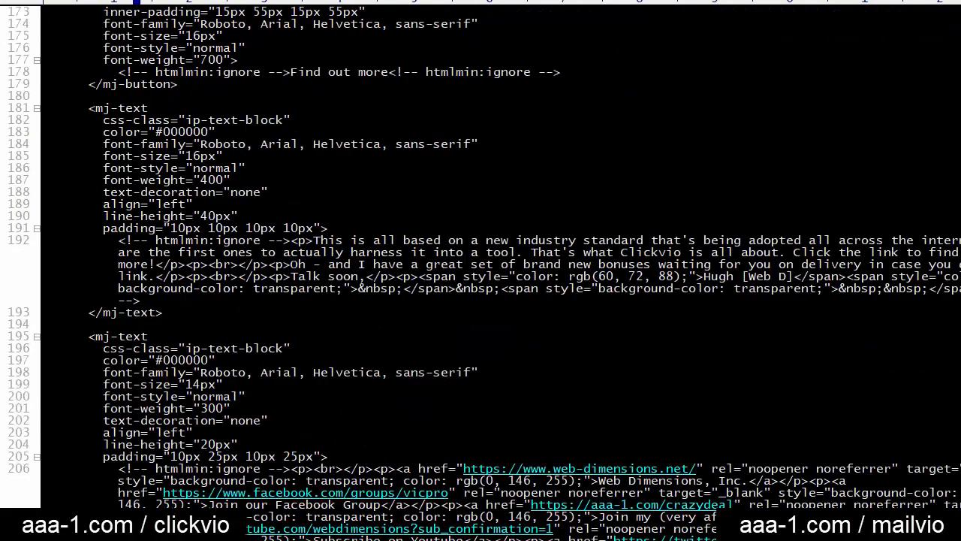
scroll(481, 255, up, 7)
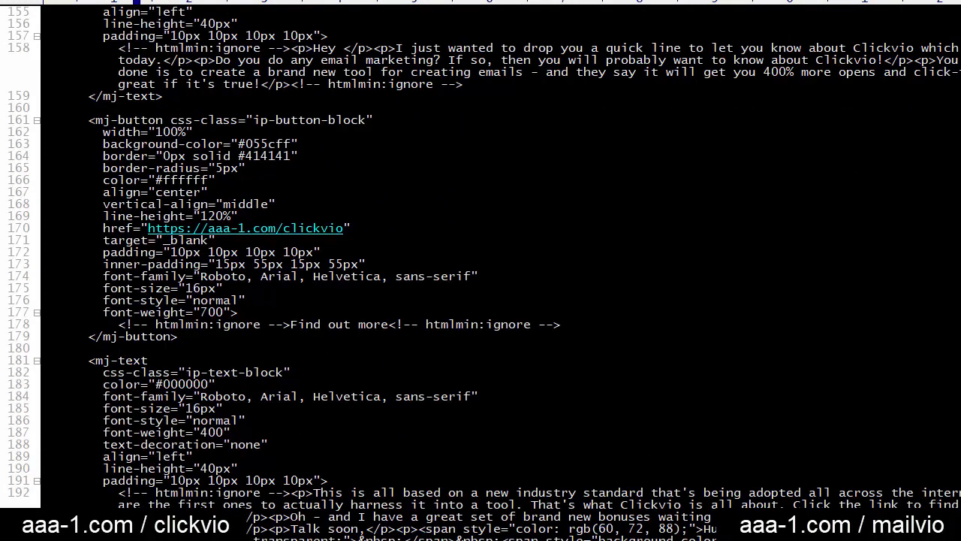
scroll(481, 255, up, 20)
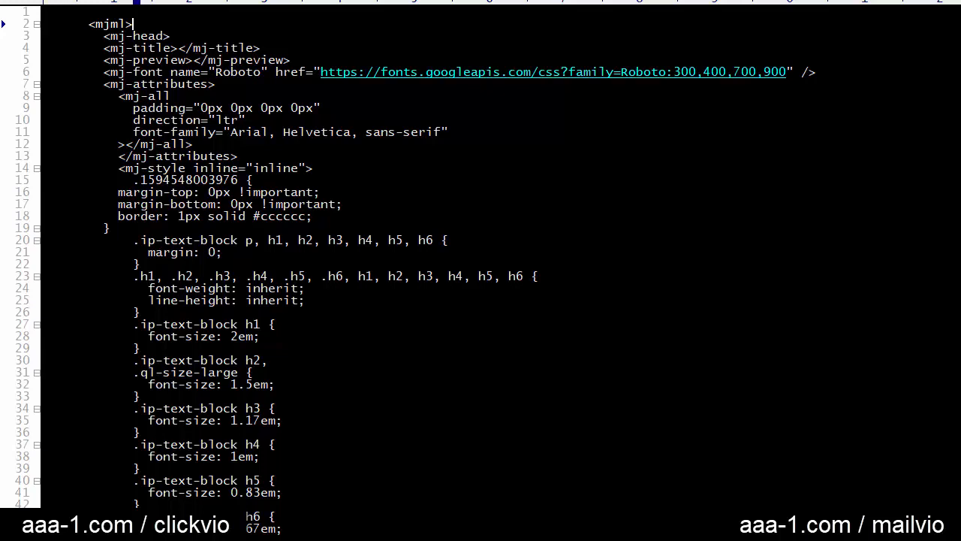
scroll(481, 255, down, 20)
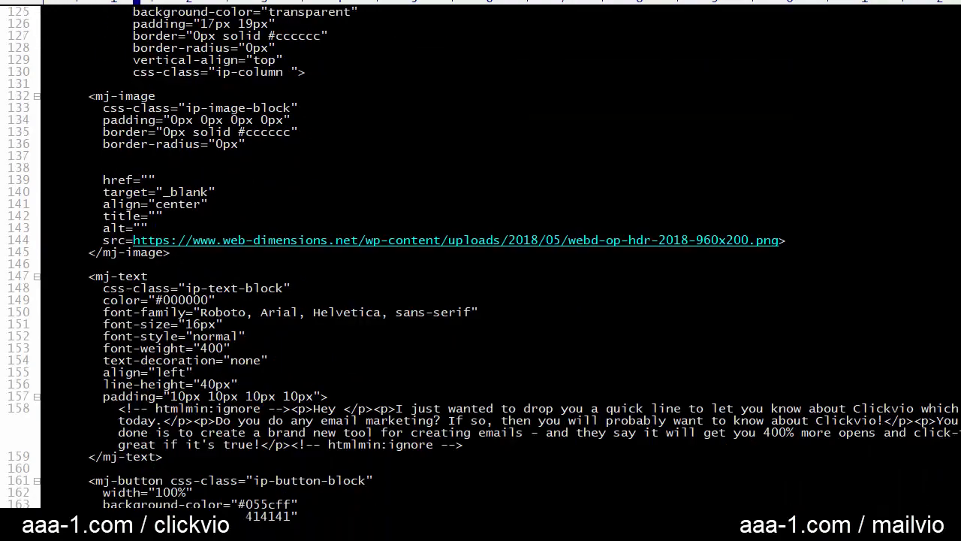
scroll(480, 256, down, 9)
scroll(481, 255, up, 20)
scroll(481, 255, down, 20)
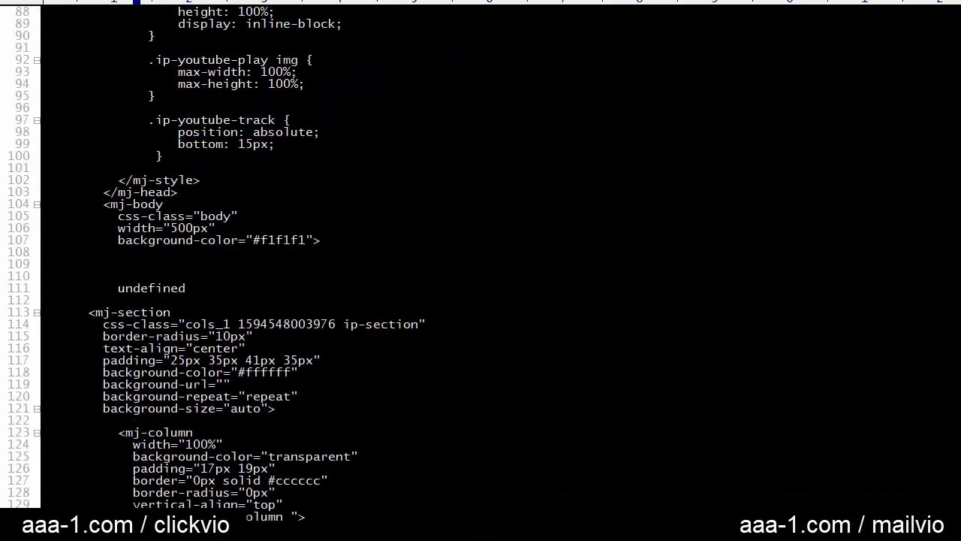
scroll(480, 255, down, 20)
scroll(480, 255, up, 20)
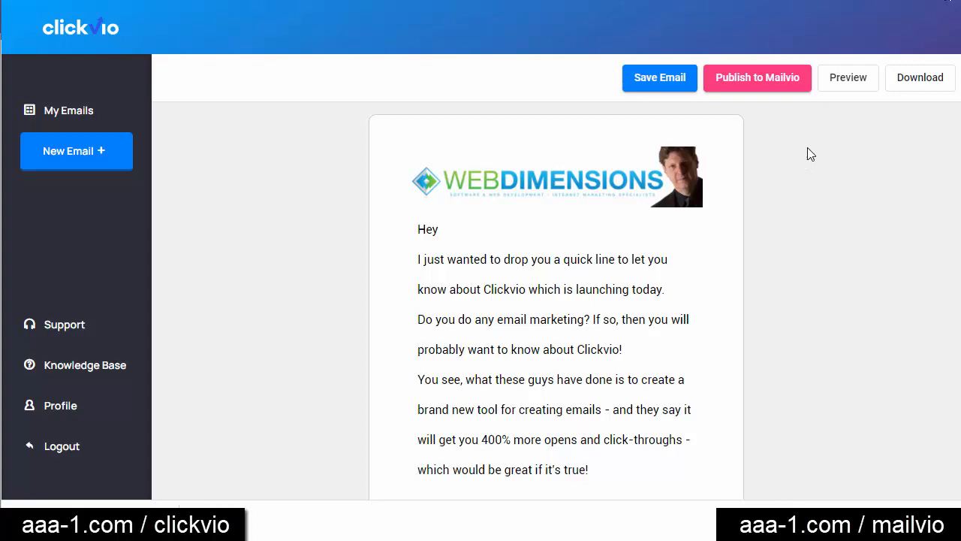
- Return to Clickvio, download the email as HTML output and look over its content in the editor
click(918, 87)
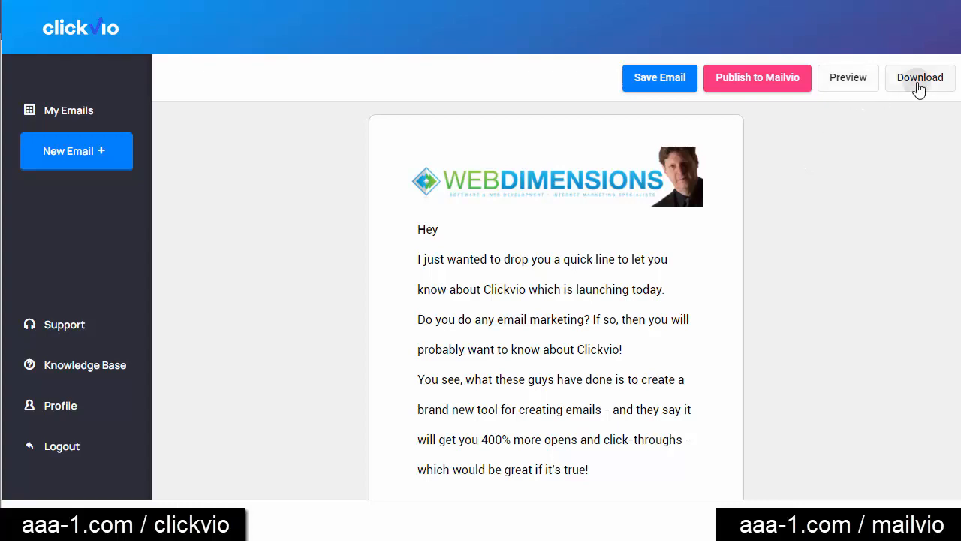
click(913, 123)
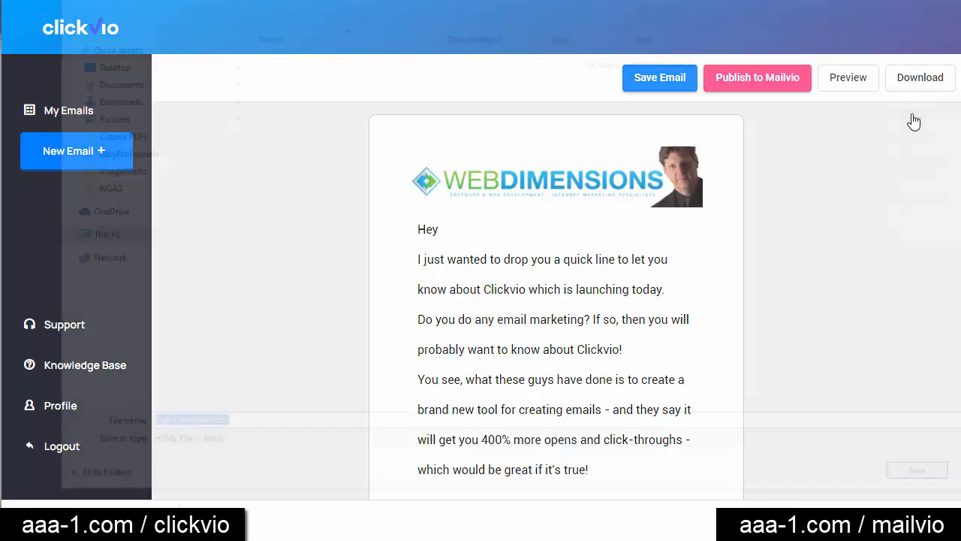
key(Return)
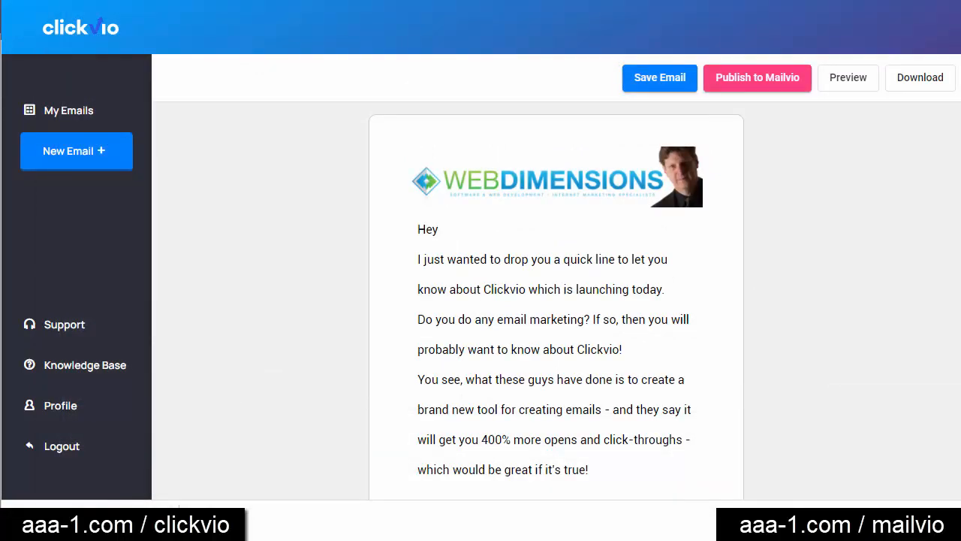
scroll(557, 300, down, 9)
scroll(556, 301, up, 7)
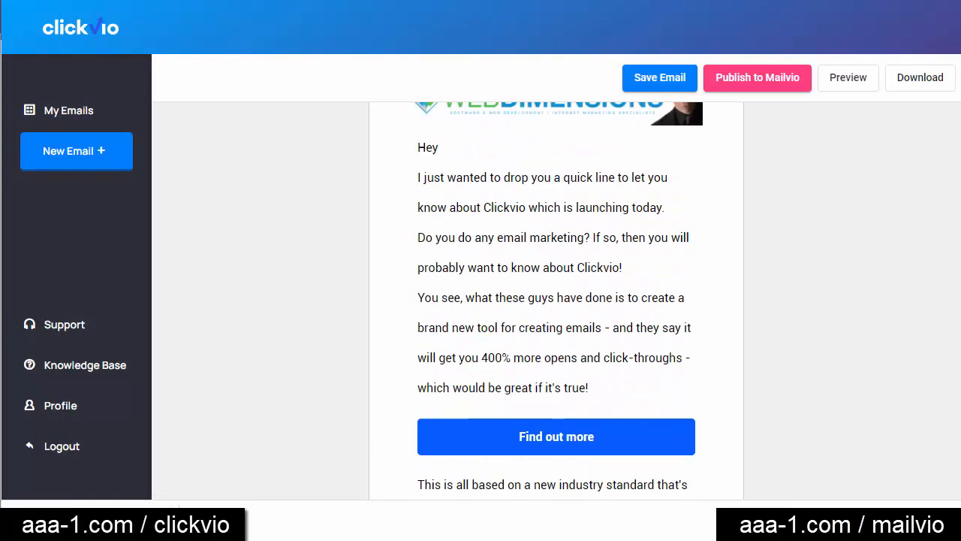
scroll(556, 301, up, 1)
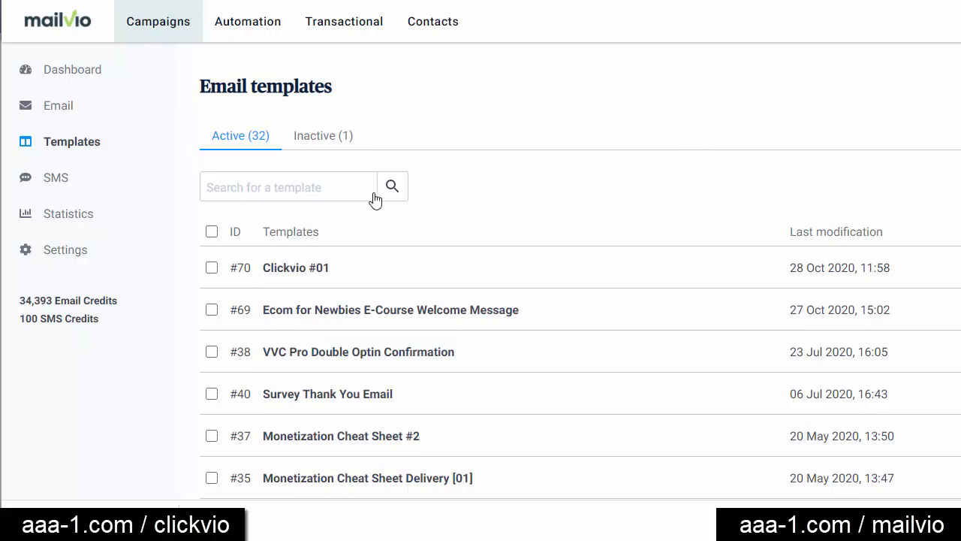
- Open the Clickvio #01 email template in Mailvio and look through its design from header to social icons
click(284, 269)
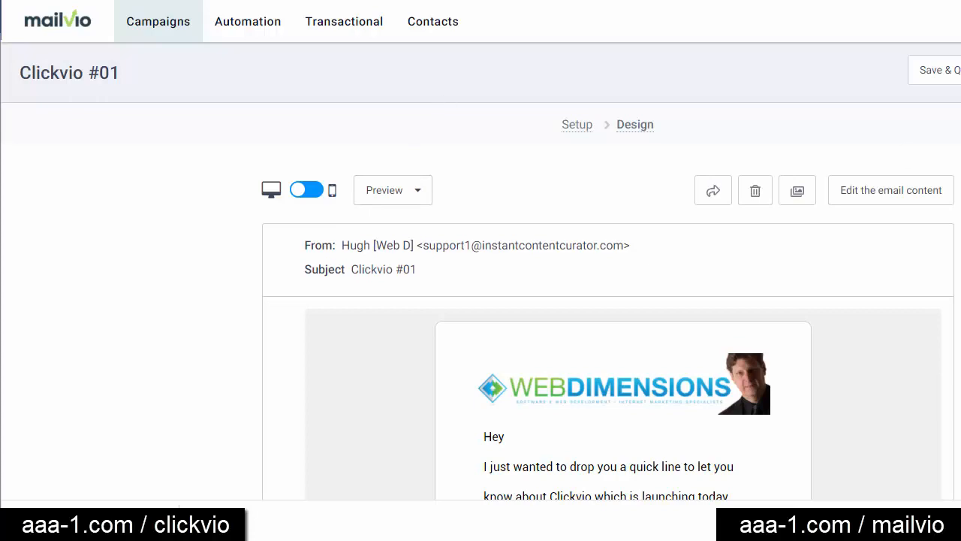
scroll(481, 301, down, 12)
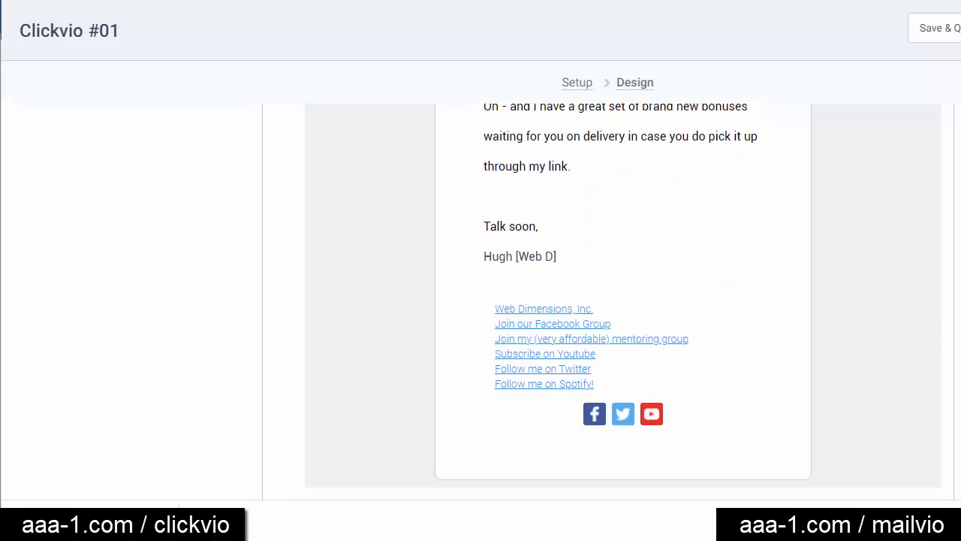
scroll(480, 300, up, 12)
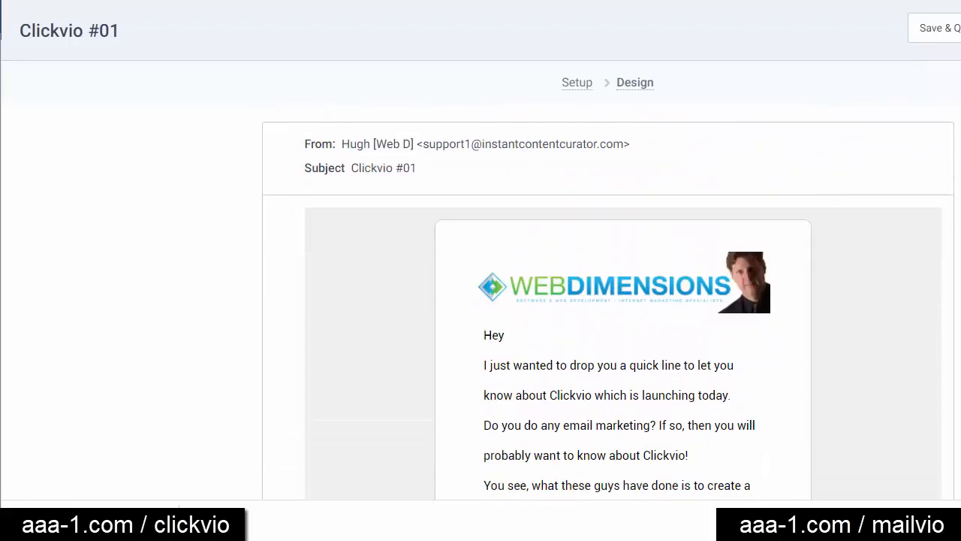
scroll(608, 300, down, 3)
scroll(609, 300, up, 5)
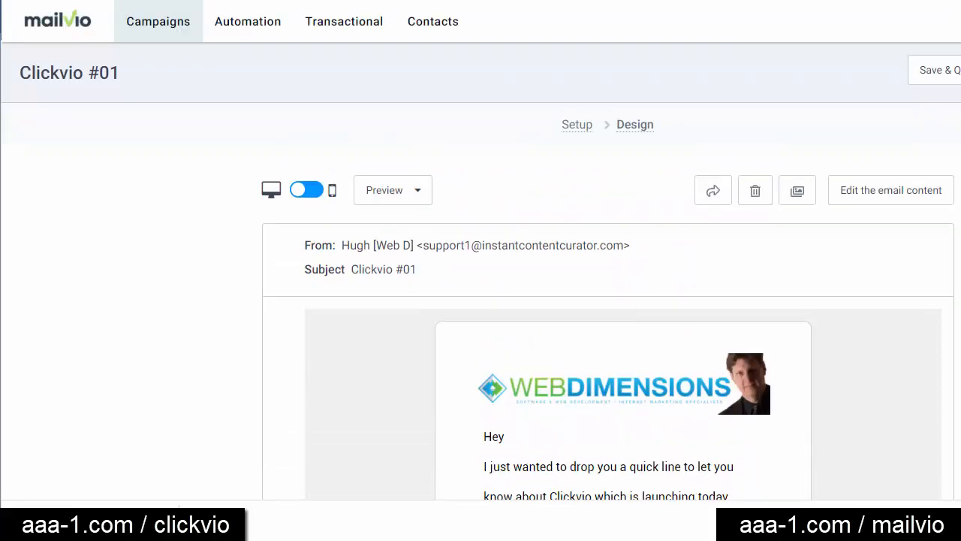
- In the template's setup, set the subject line to "Clickvio: want a close-up look inside?"
click(564, 127)
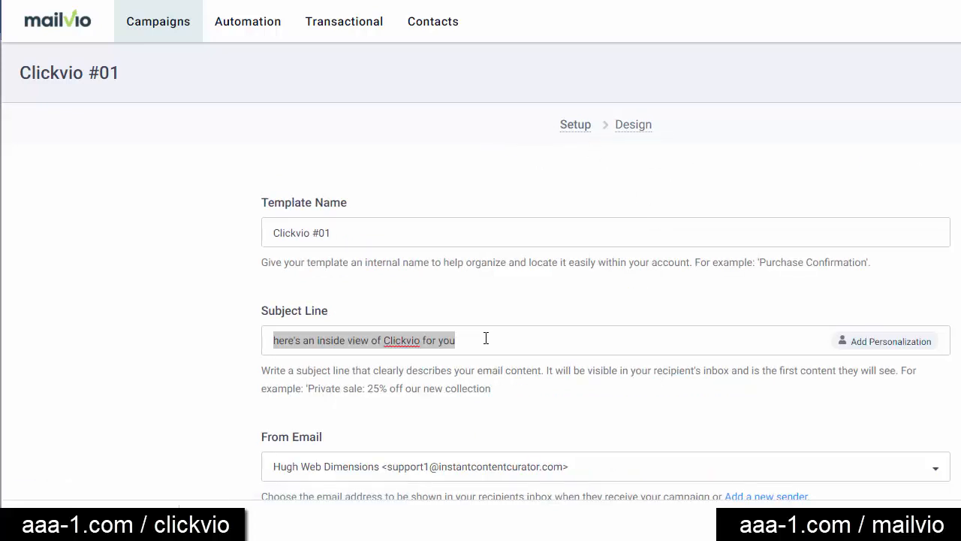
click(485, 338)
drag(482, 338, 221, 339)
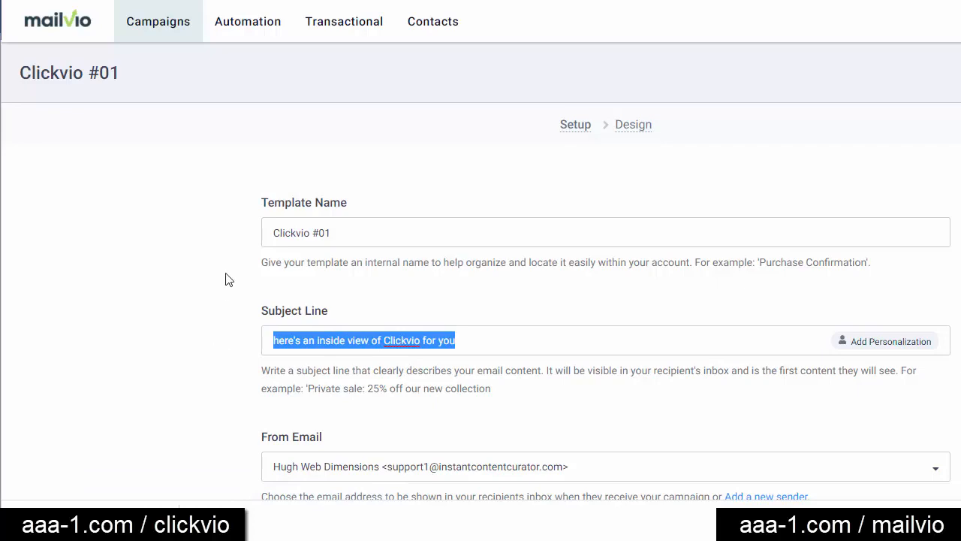
text(Clickvio: want a close-up look inside?)
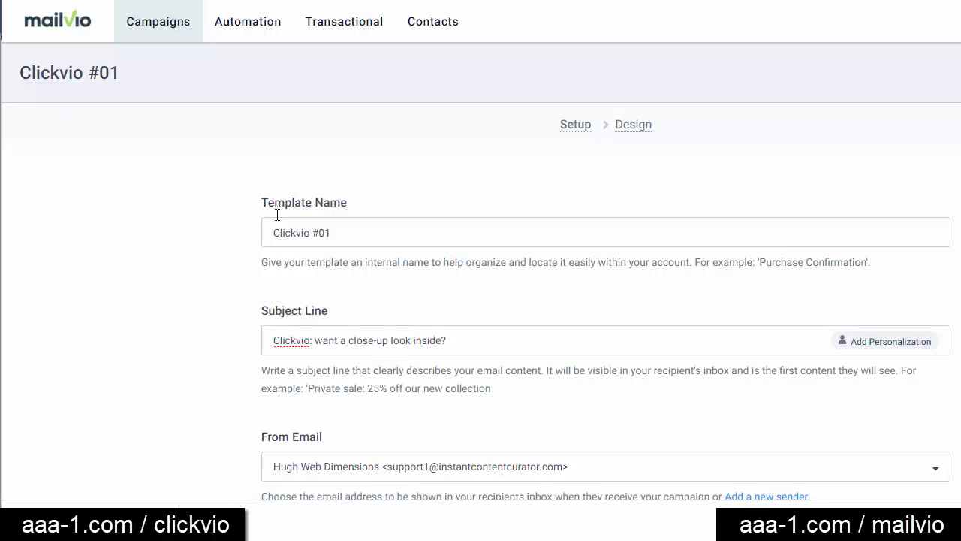
- Choose the last Web Dimensions sender as the From Email and review the remaining advanced setup options
scroll(480, 301, down, 4)
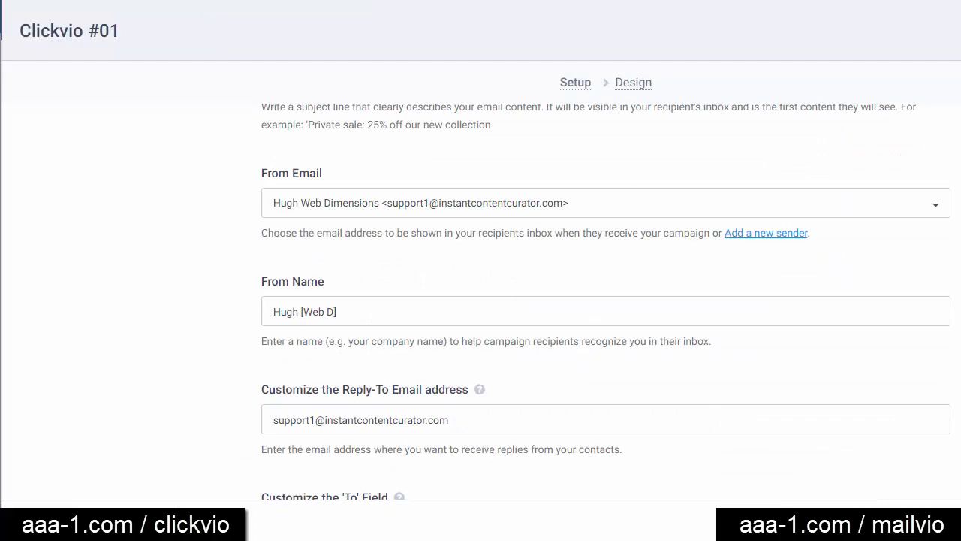
click(448, 201)
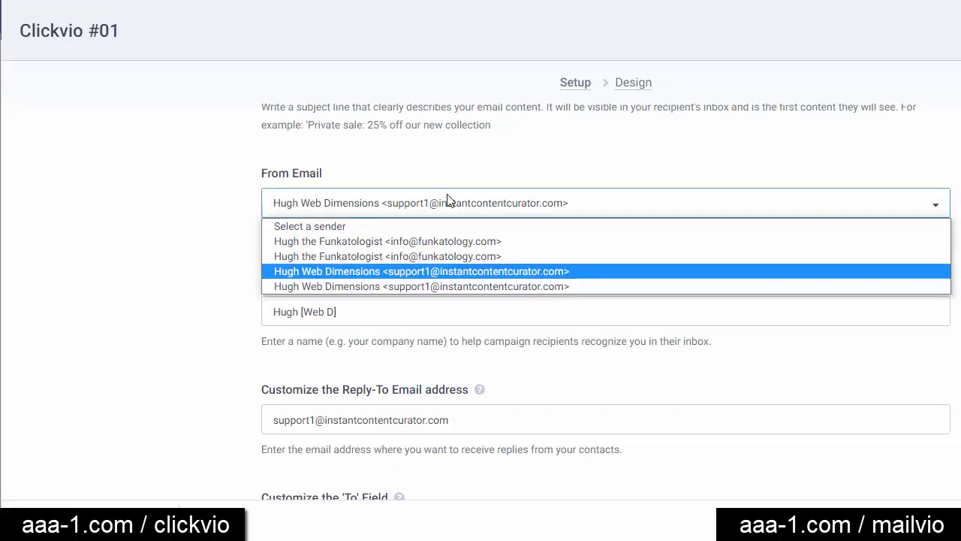
click(427, 286)
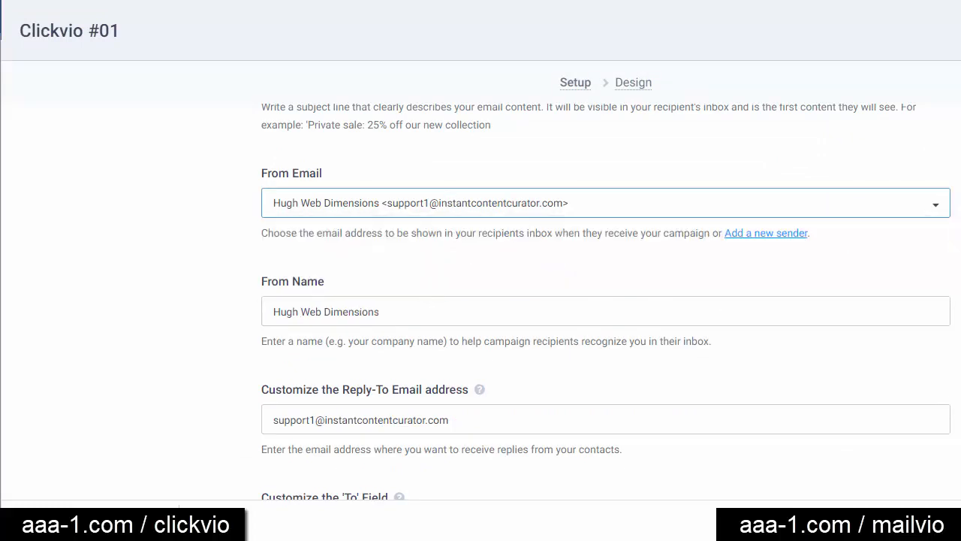
scroll(606, 306, down, 5)
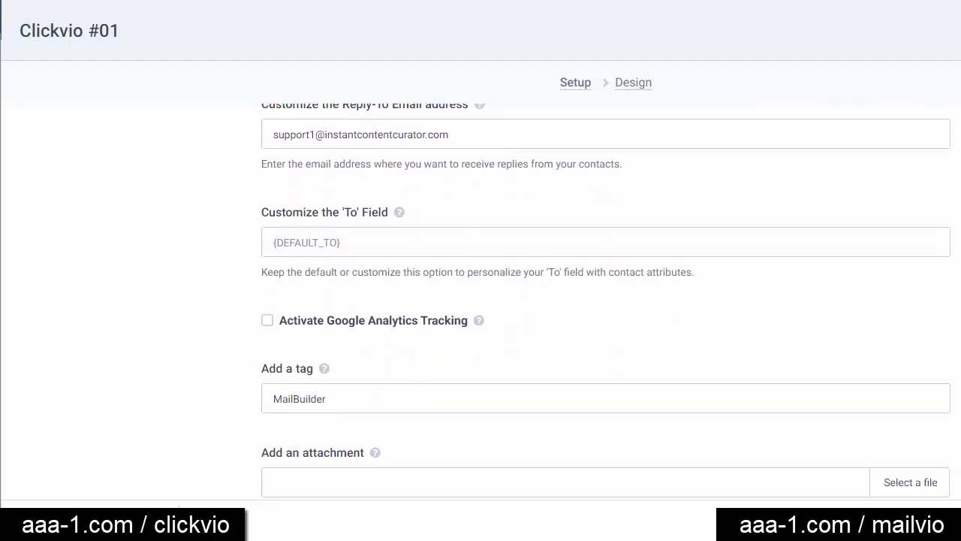
scroll(606, 306, down, 3)
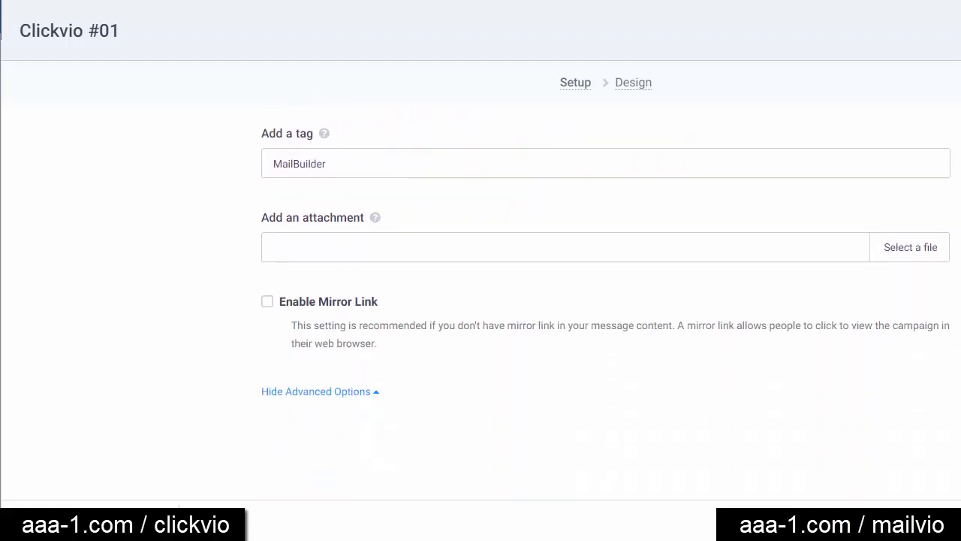
- Review the Clickvio Email #01 campaign design from the logo header to the footer links, and proceed to the next campaign stage
scroll(606, 306, up, 8)
scroll(606, 307, up, 3)
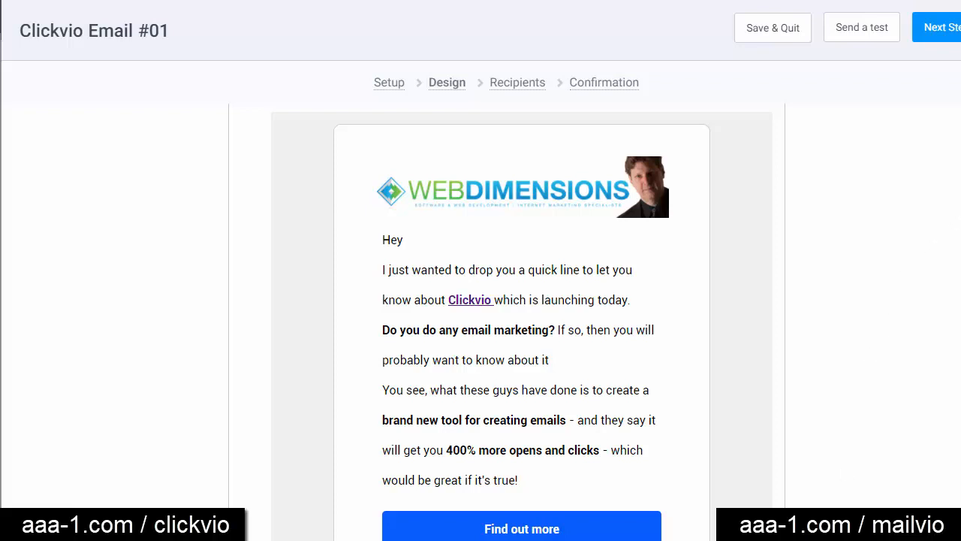
scroll(522, 322, down, 7)
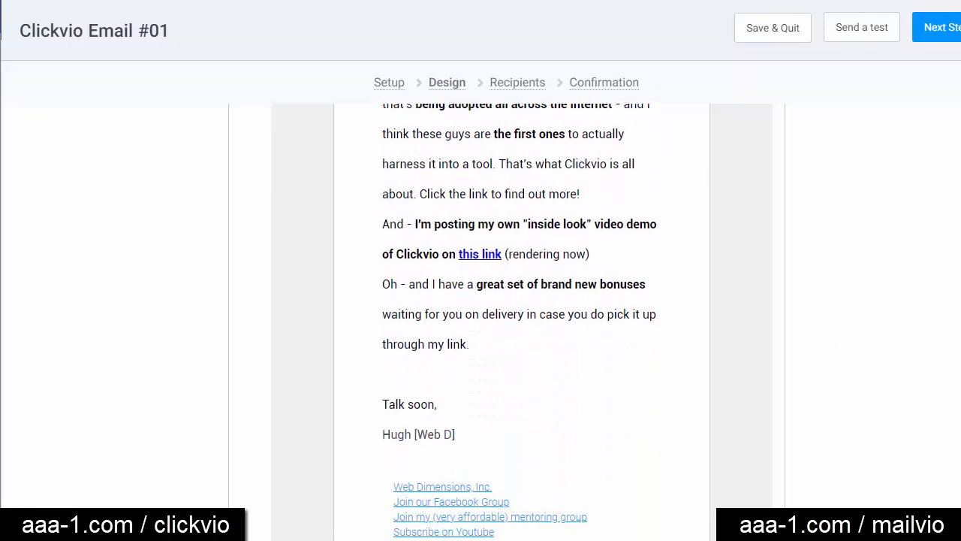
scroll(522, 322, down, 2)
scroll(522, 322, up, 5)
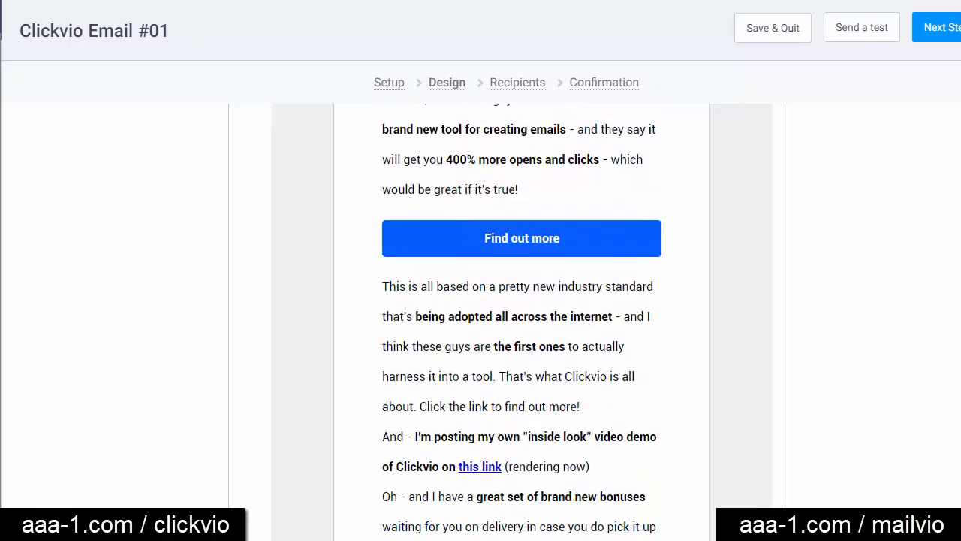
scroll(522, 322, up, 1)
scroll(521, 322, up, 4)
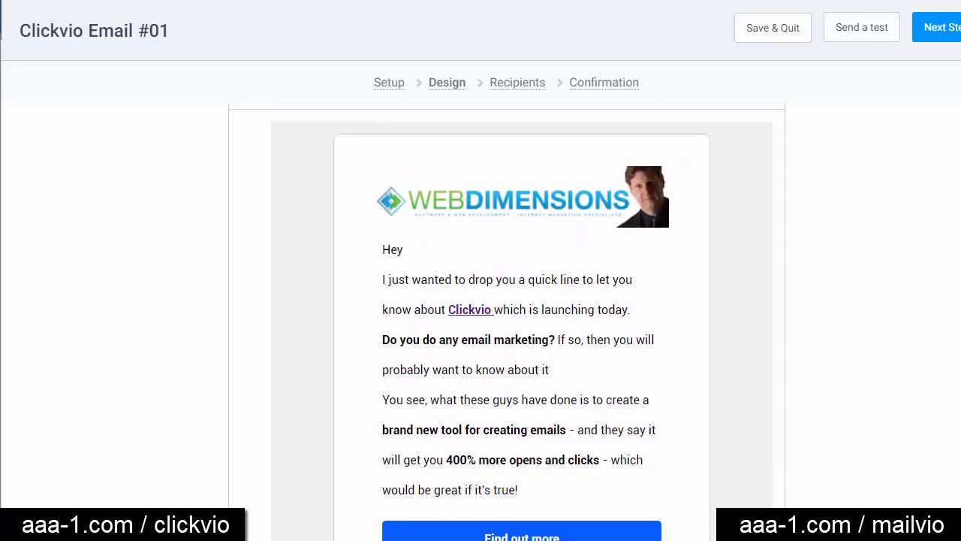
scroll(522, 322, up, 3)
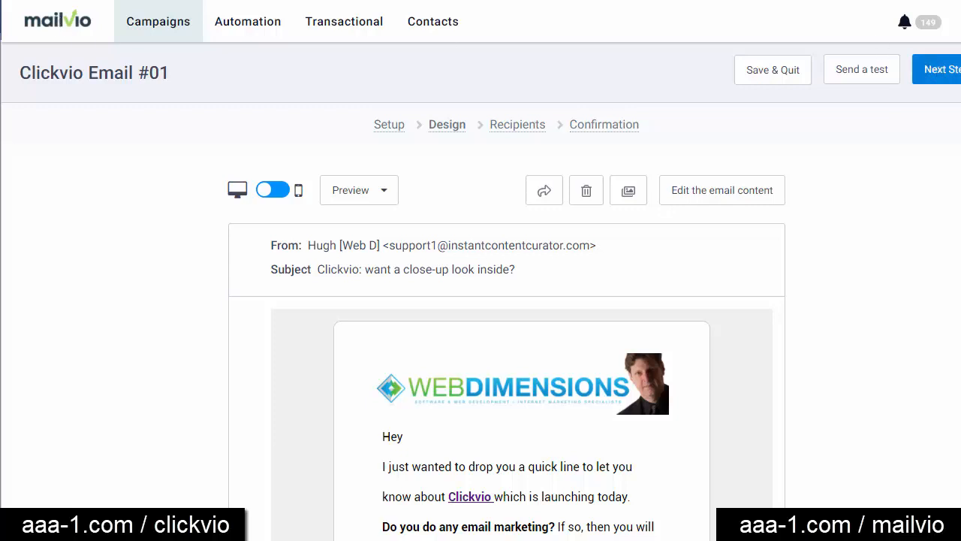
click(933, 70)
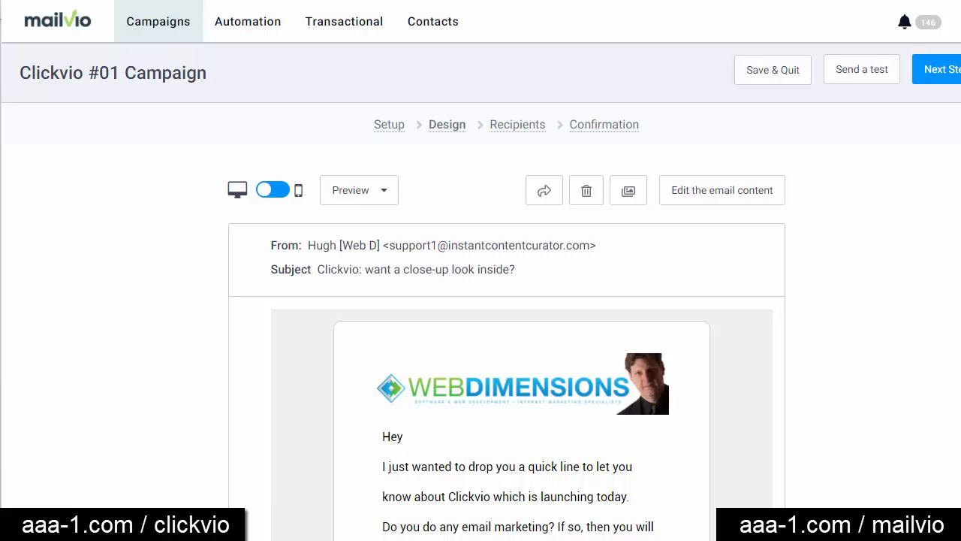
scroll(507, 323, down, 4)
scroll(507, 322, up, 3)
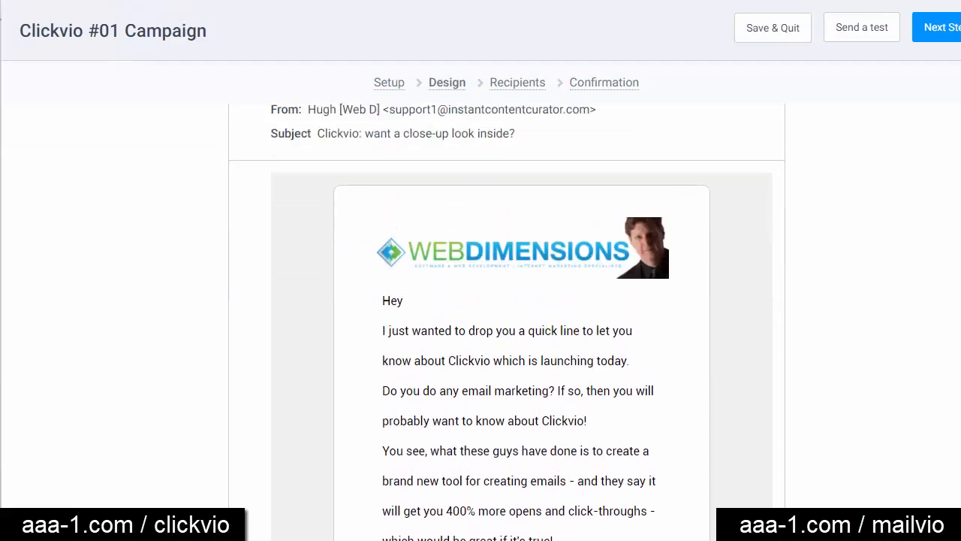
scroll(923, 235, up, 2)
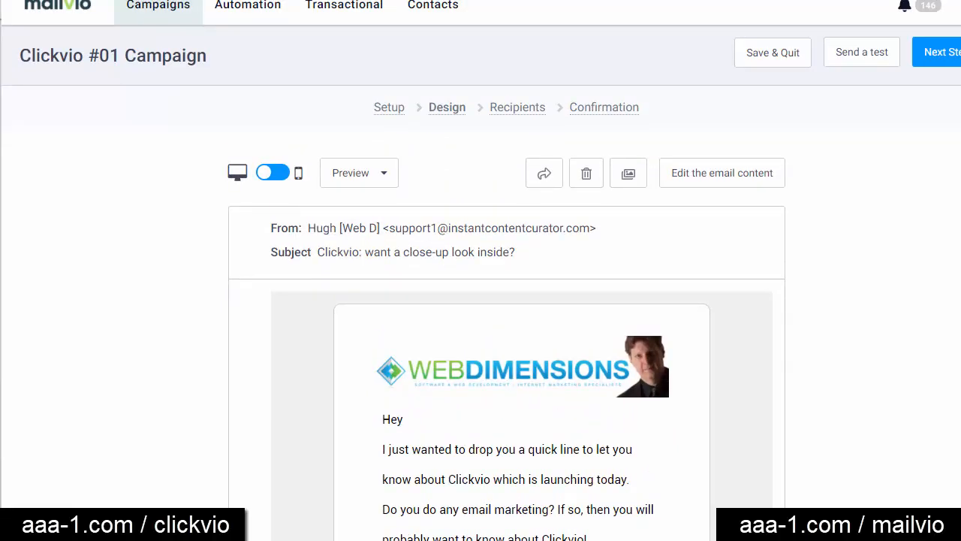